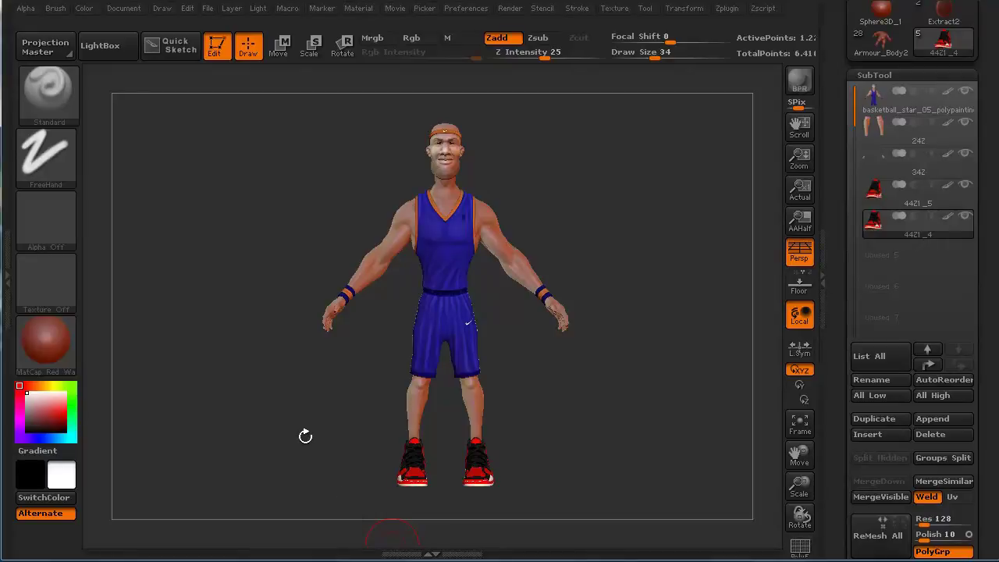
- Select the basketball_star_05 body subtool and hide all the other subtools
mouse_move(291, 431)
mouse_down()
mouse_move(318, 428)
mouse_move(276, 424)
mouse_move(289, 450)
mouse_move(292, 434)
mouse_move(284, 439)
mouse_up()
key(shift)
mouse_move(251, 382)
mouse_down()
mouse_move(267, 439)
mouse_move(241, 256)
mouse_move(223, 357)
mouse_move(195, 351)
mouse_move(179, 369)
mouse_move(160, 306)
mouse_move(156, 379)
mouse_move(212, 281)
mouse_move(231, 323)
mouse_move(260, 316)
mouse_move(223, 318)
mouse_move(231, 313)
mouse_move(214, 328)
mouse_move(213, 318)
mouse_up()
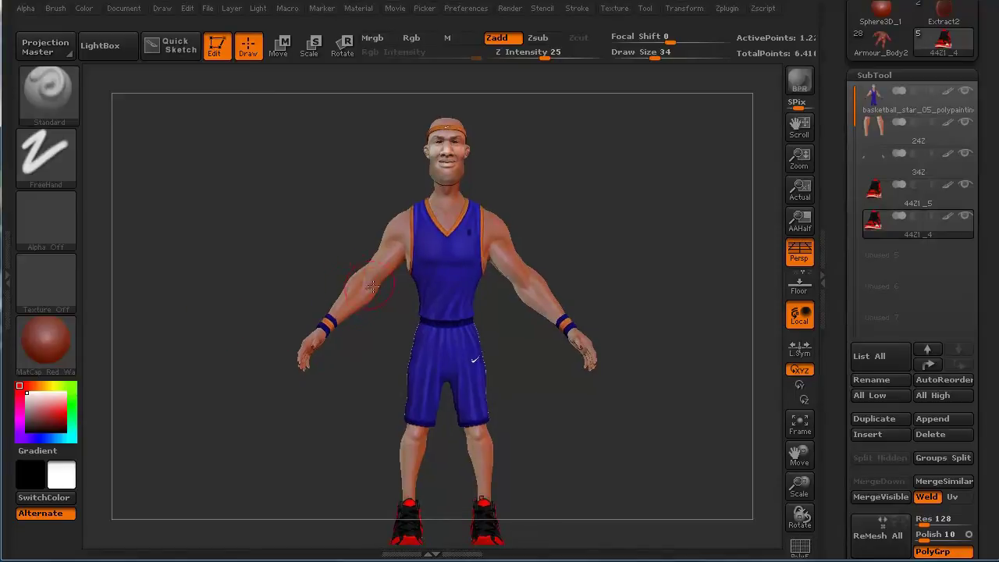
click(891, 109)
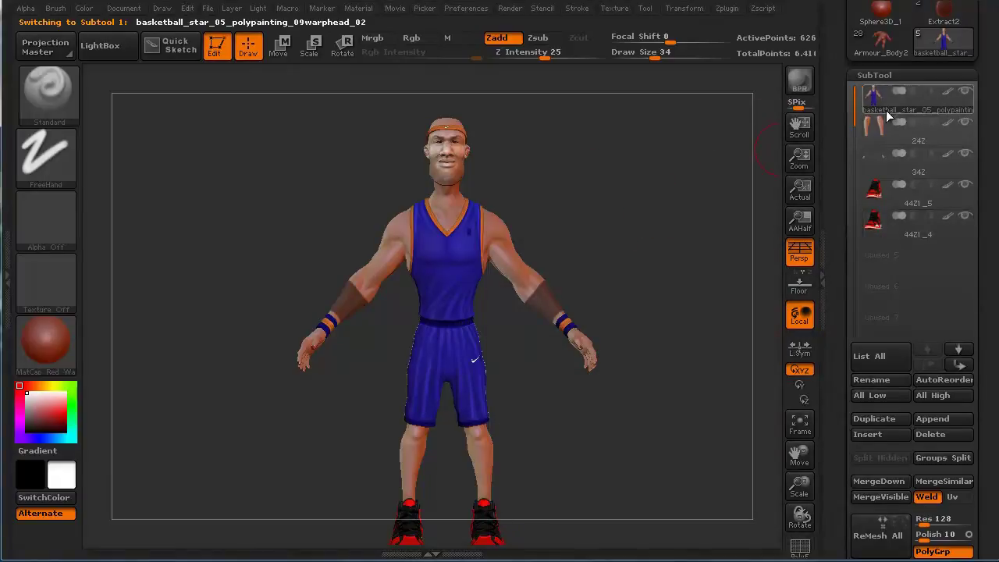
click(966, 95)
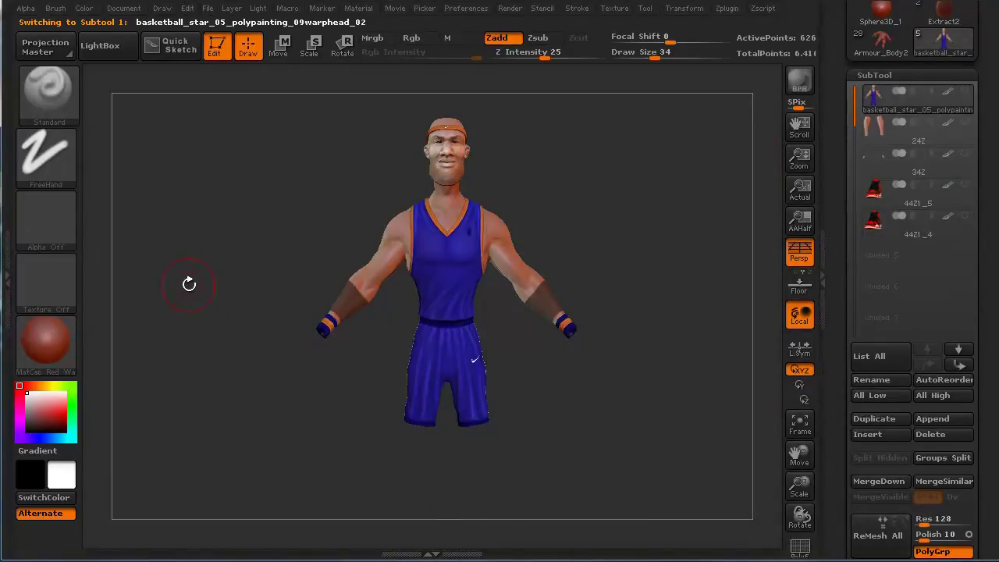
- Clear the existing mask from the body and display its polygroups with the wireframe
ctrl+drag(188, 284, 224, 351)
alt+drag(219, 312, 239, 273)
key(shift+f)
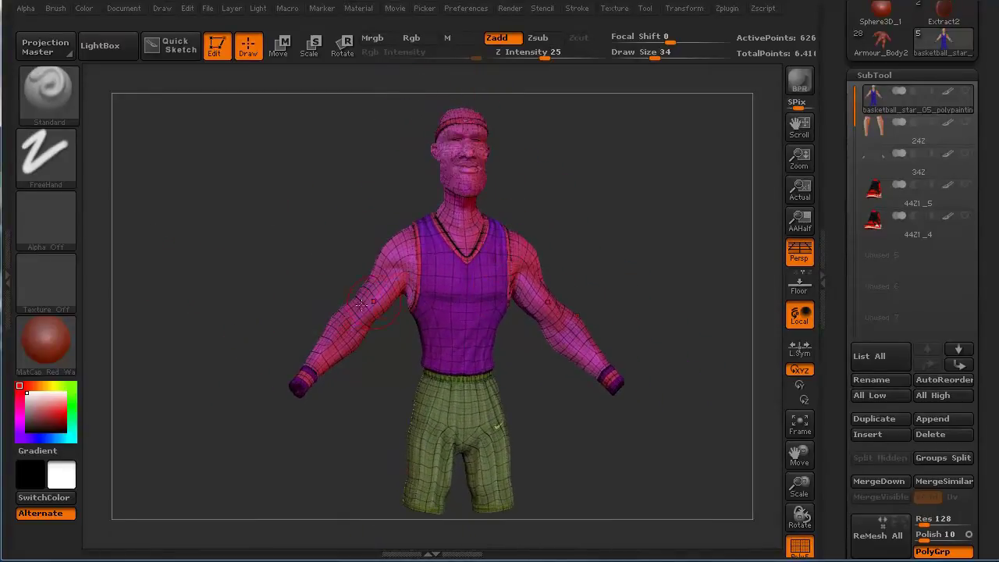
- Try isolating the upper-body polygroup and inverting the visibility to the shorts
ctrl+shift+click(452, 290)
drag(278, 277, 257, 278)
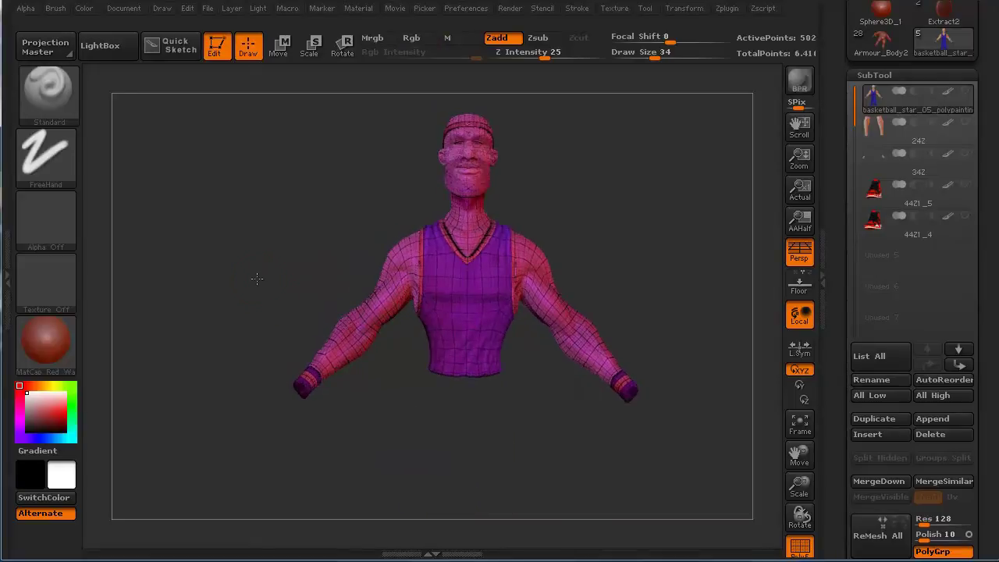
ctrl+shift+drag(167, 370, 184, 395)
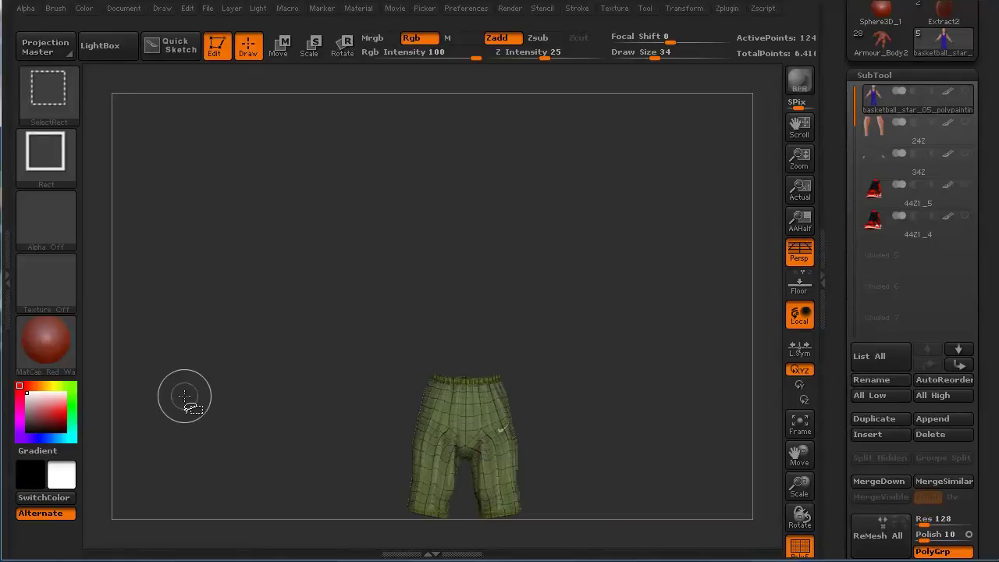
ctrl+shift+click(209, 479)
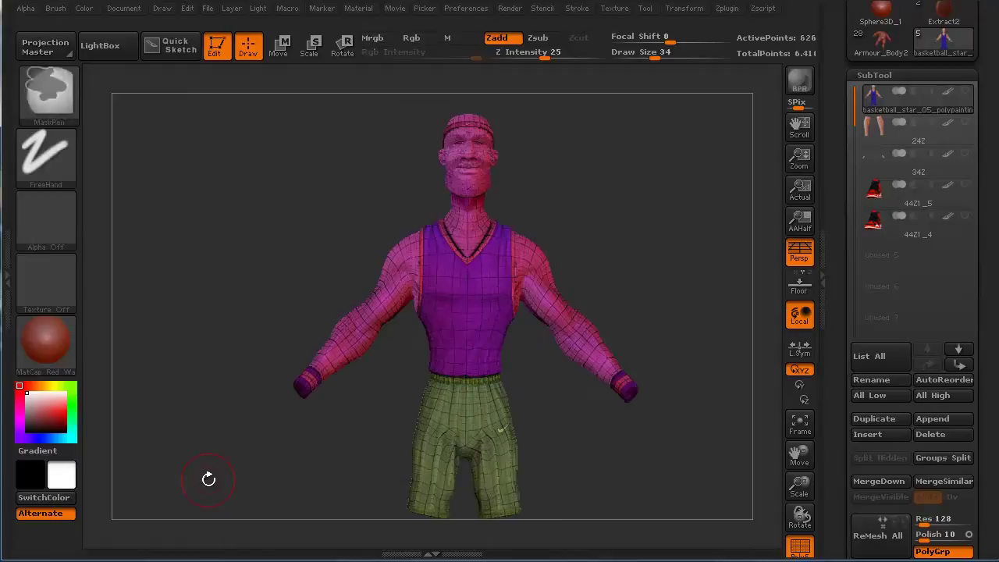
- Isolate the upper-body polygroup by hiding the shorts, and turn off the polygroup wireframe
ctrl+shift+click(444, 292)
drag(239, 292, 244, 320)
key(shift)
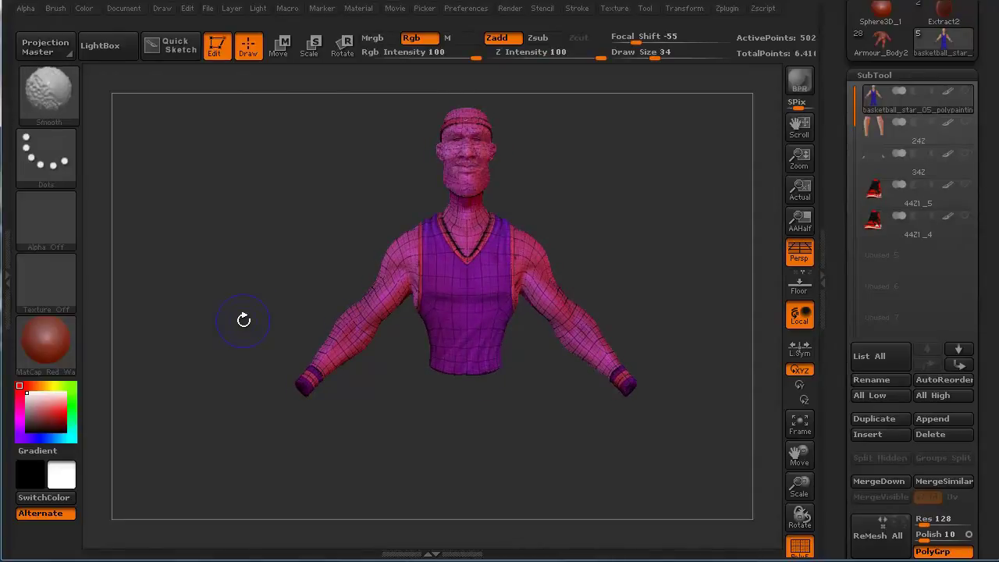
key(shift+f)
- Paint a symmetrical mask over the front of both forearms, from just below the elbow to the wristband
alt+drag(215, 328, 314, 325)
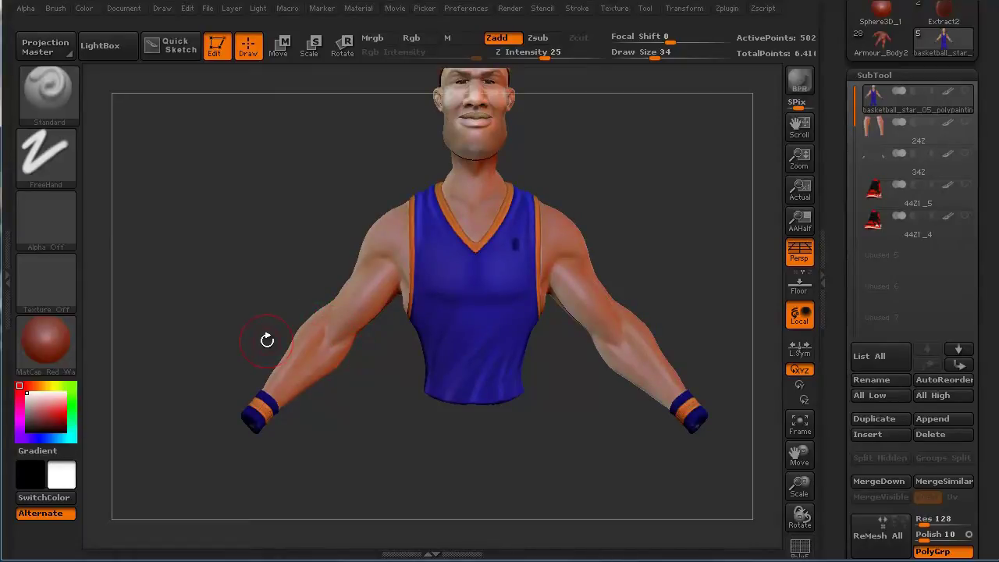
alt+drag(266, 340, 226, 234)
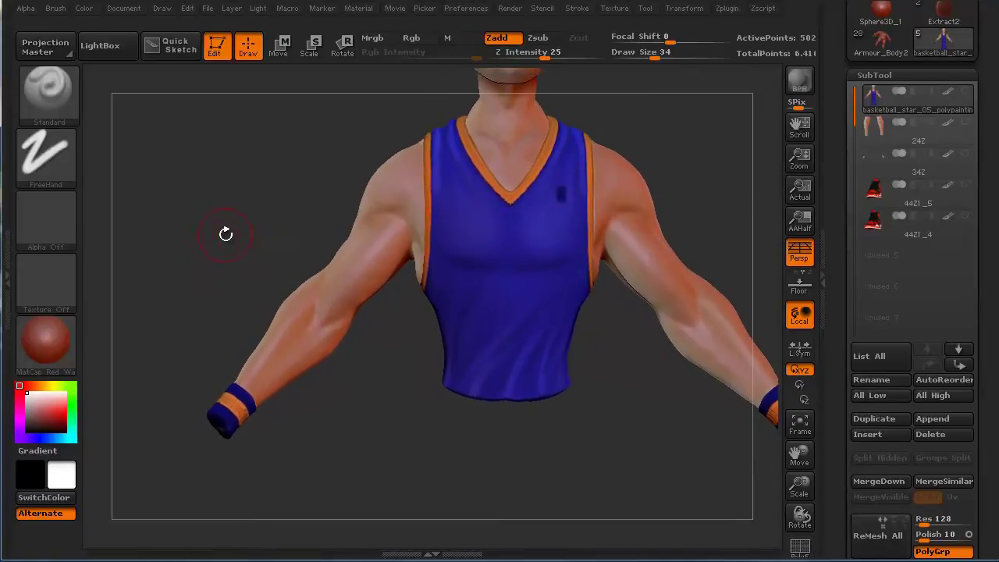
ctrl+click(315, 332)
mouse_move(316, 332)
ctrl+mouse_down()
mouse_move(292, 303)
mouse_move(320, 357)
mouse_move(287, 327)
mouse_move(345, 368)
mouse_move(308, 300)
mouse_move(265, 374)
mouse_move(281, 372)
mouse_move(260, 384)
mouse_move(269, 396)
mouse_move(251, 363)
ctrl+mouse_up()
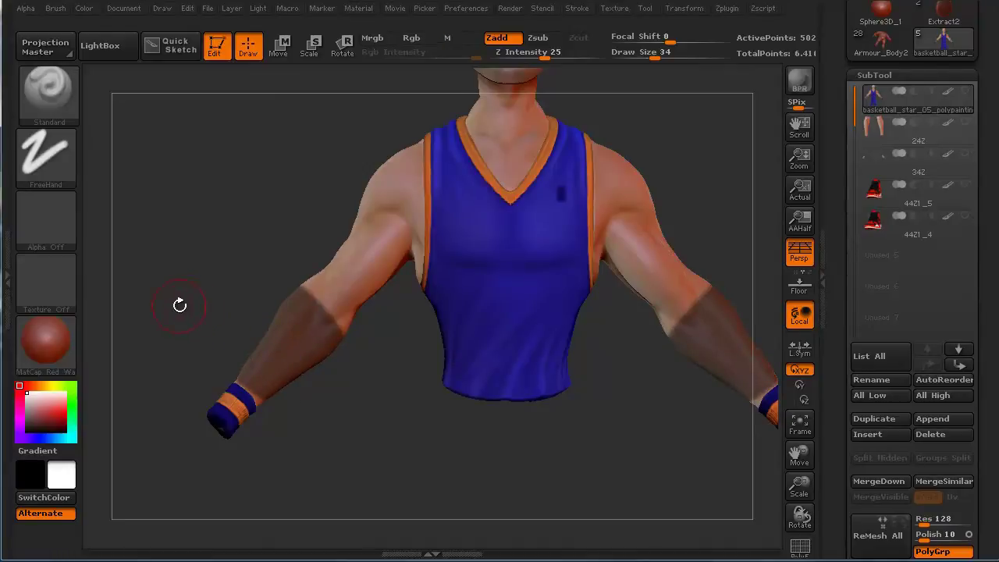
- Extend the forearm mask around the back and outer sides, filling it from the elbow to the wristband
mouse_move(179, 301)
mouse_down()
mouse_move(267, 439)
mouse_move(289, 422)
mouse_move(307, 361)
mouse_up()
ctrl+drag(383, 375, 390, 361)
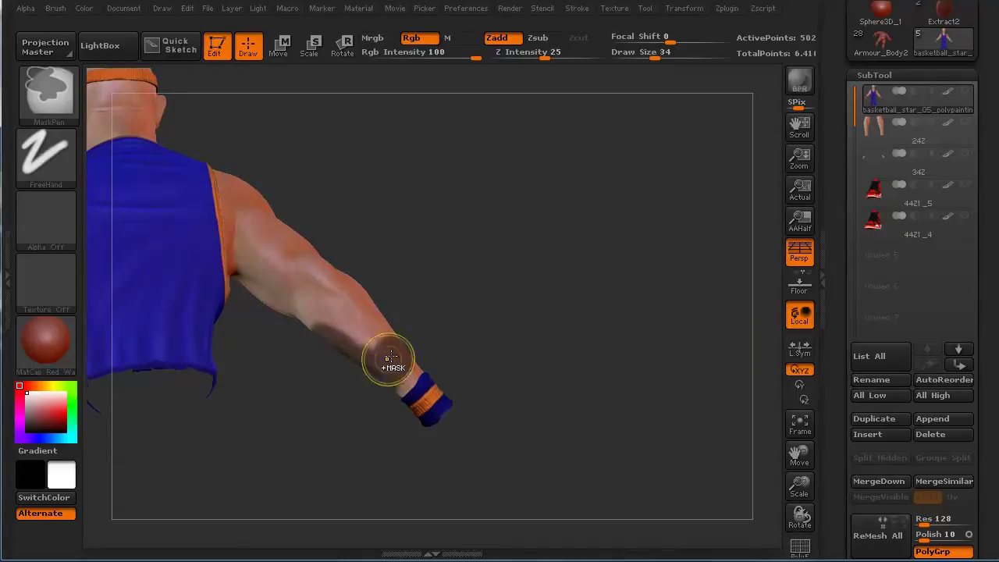
mouse_move(327, 475)
mouse_down()
mouse_move(278, 491)
mouse_move(241, 488)
mouse_up()
mouse_move(404, 343)
ctrl+mouse_down()
mouse_move(416, 346)
mouse_move(401, 379)
mouse_move(387, 367)
ctrl+mouse_up()
ctrl+drag(413, 329, 377, 312)
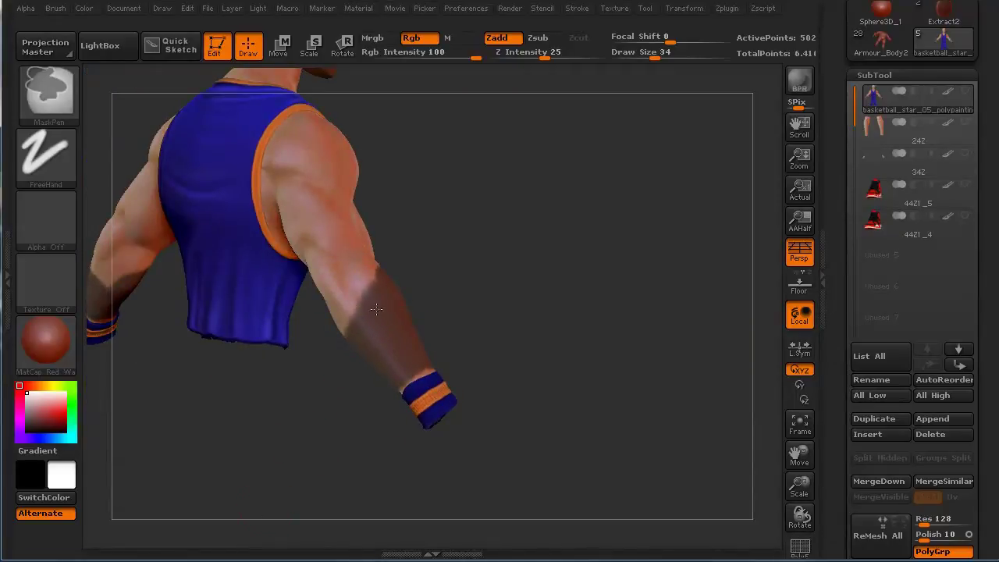
drag(295, 410, 376, 345)
mouse_move(374, 306)
ctrl+mouse_down()
mouse_move(363, 309)
mouse_move(408, 273)
ctrl+mouse_up()
ctrl+drag(403, 308, 390, 334)
drag(337, 412, 291, 471)
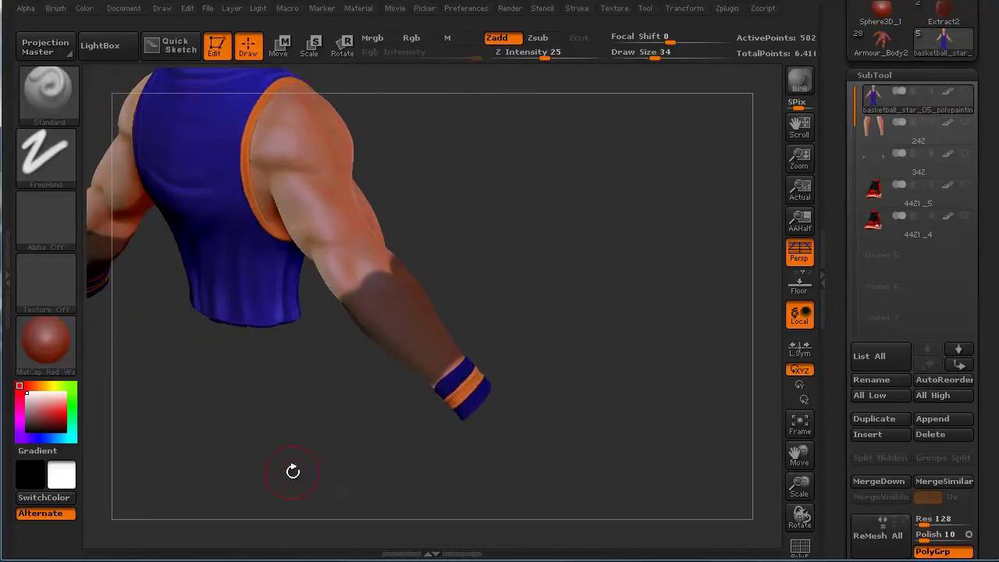
ctrl+drag(355, 311, 405, 257)
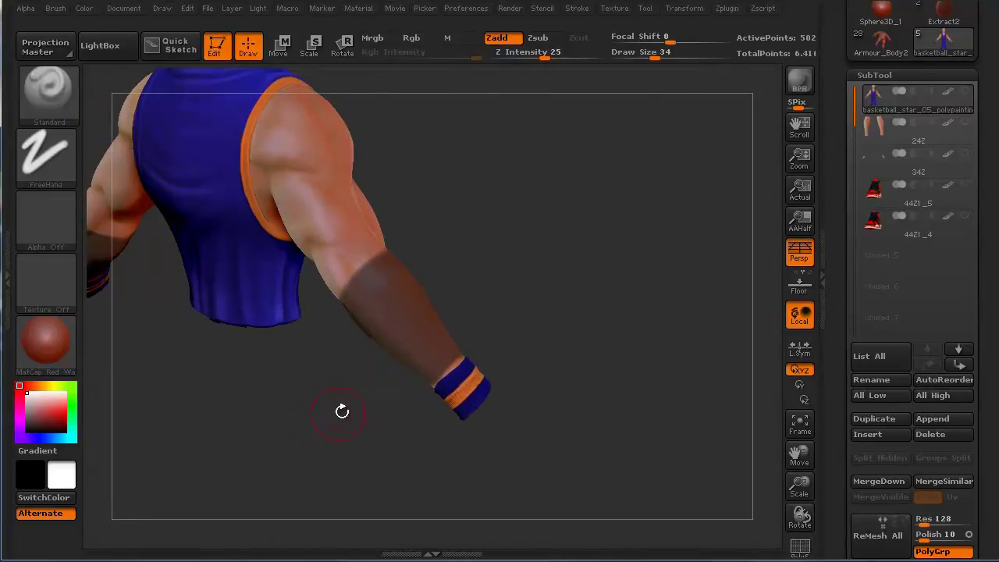
- Set the draw size to 8 and even out the mask's upper edge across the inner elbow
mouse_move(341, 411)
mouse_down()
mouse_move(207, 380)
mouse_move(180, 358)
mouse_up()
mouse_move(335, 283)
ctrl+mouse_down()
mouse_move(364, 296)
mouse_move(361, 310)
ctrl+mouse_up()
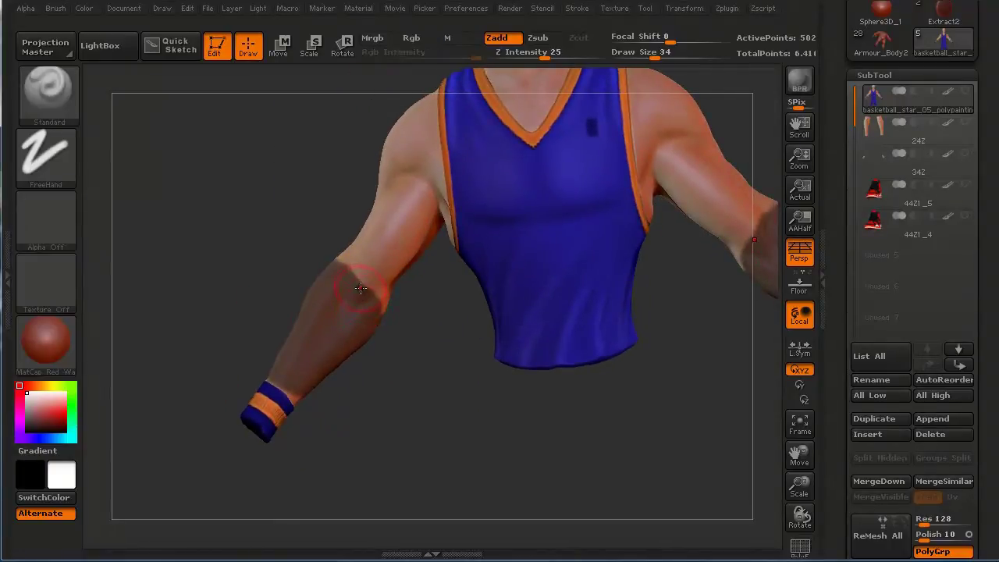
key(s)
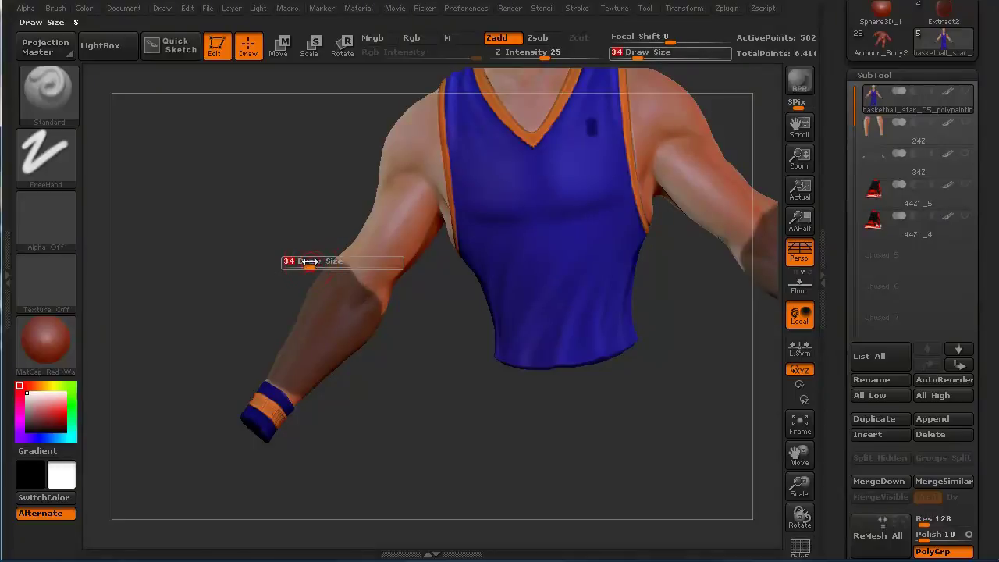
text(4)
key(Return)
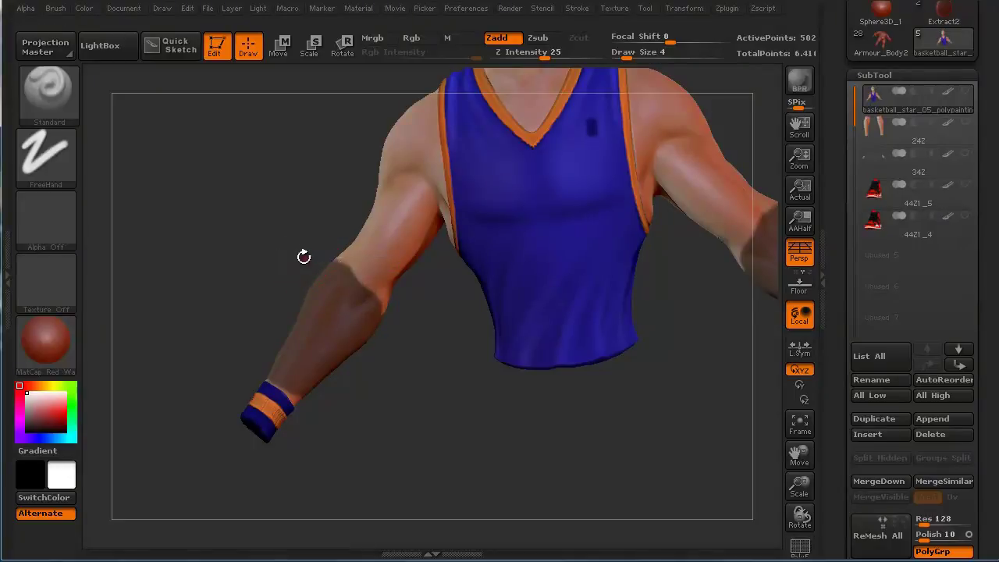
drag(244, 256, 221, 232)
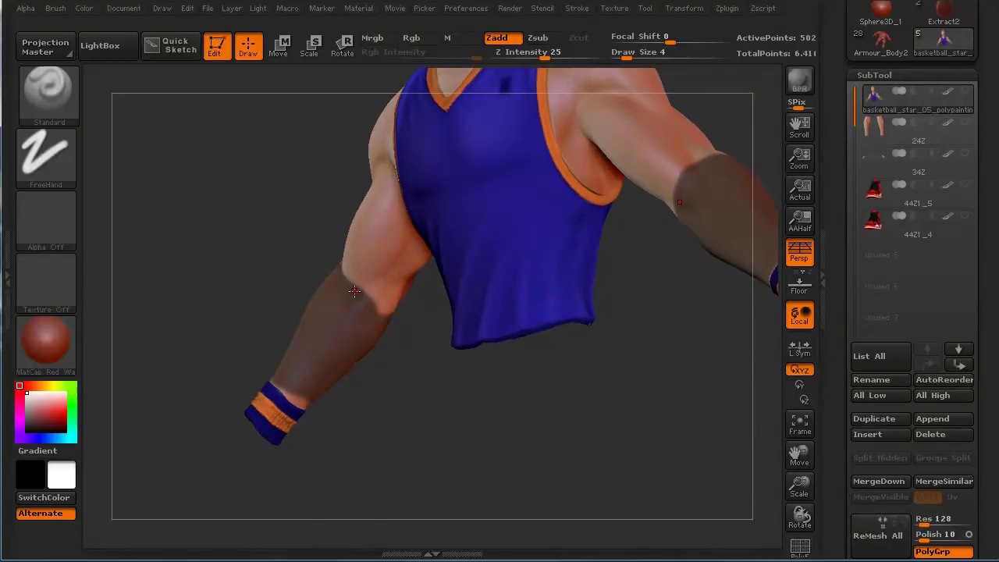
text(s8)
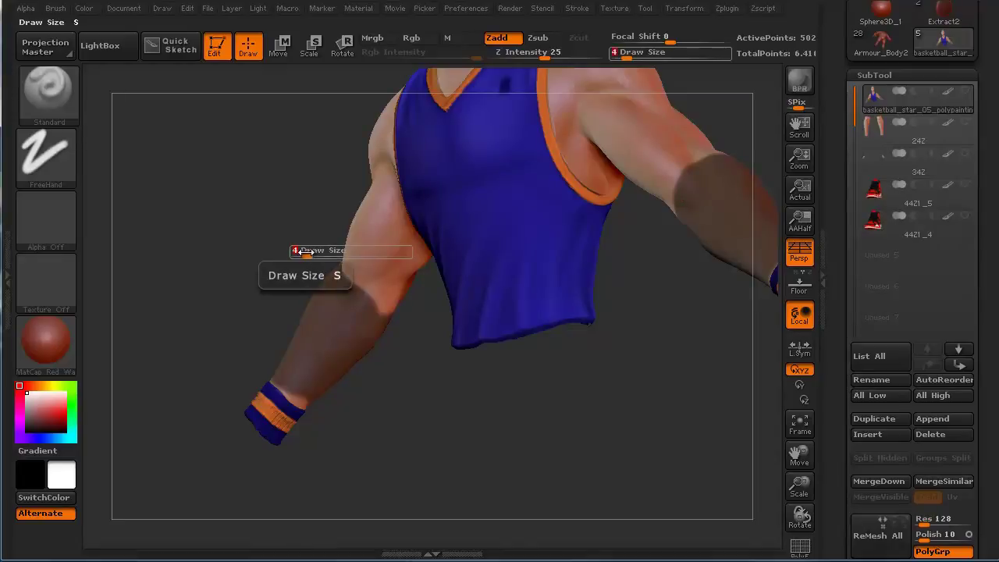
key(Return)
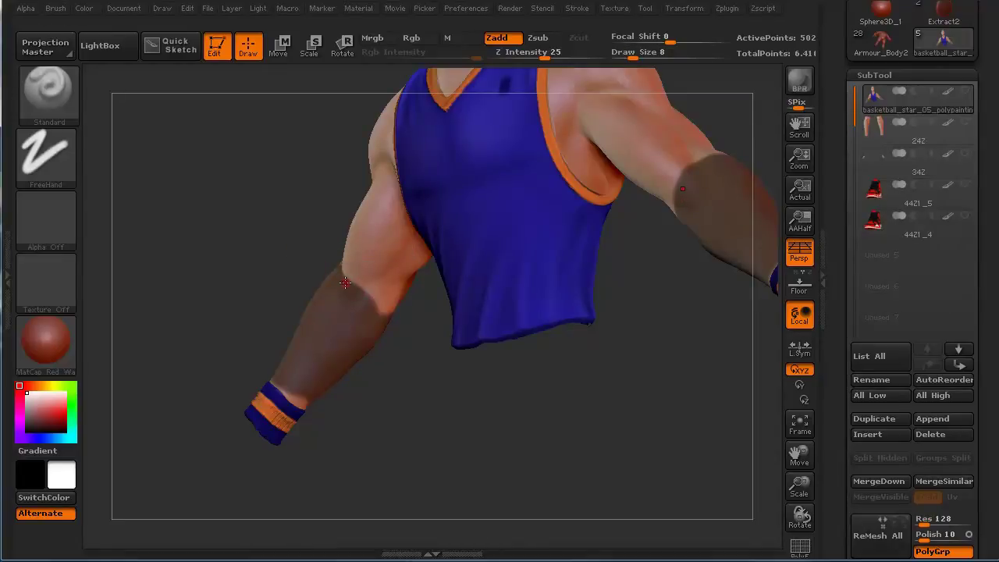
key(ctrl)
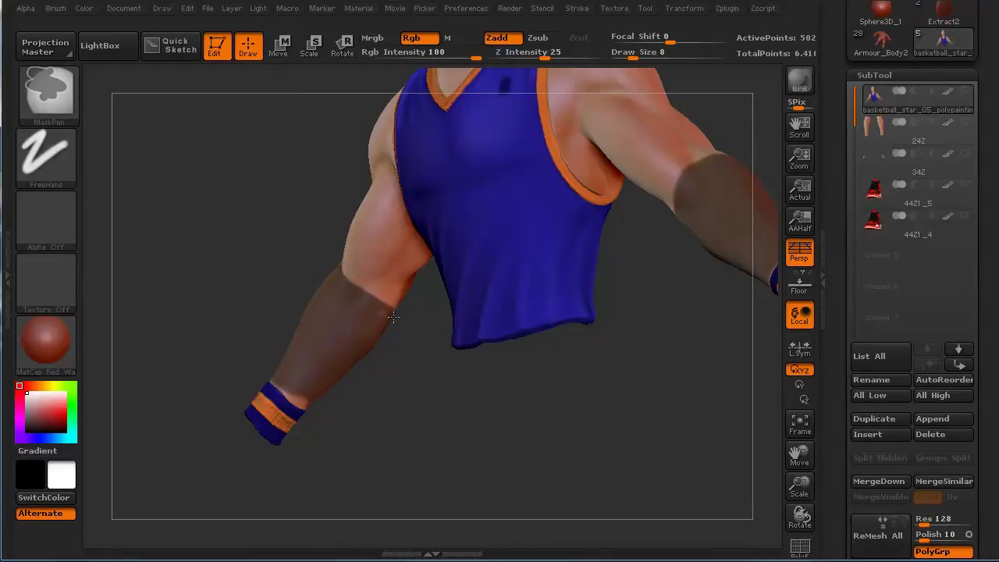
- Clean up the remaining mask edges around the underside of the elbow and along the wristband
drag(270, 248, 327, 281)
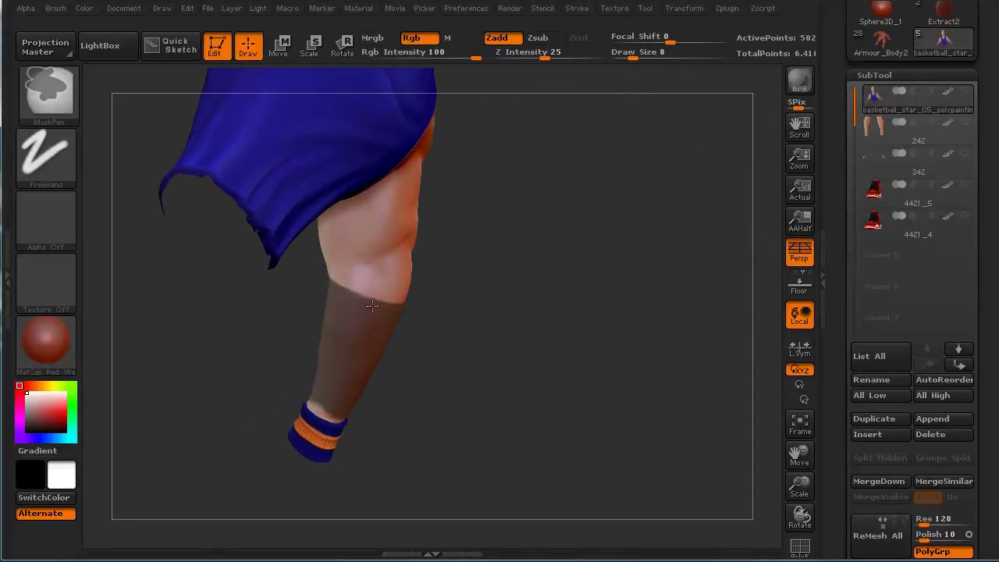
drag(218, 335, 304, 413)
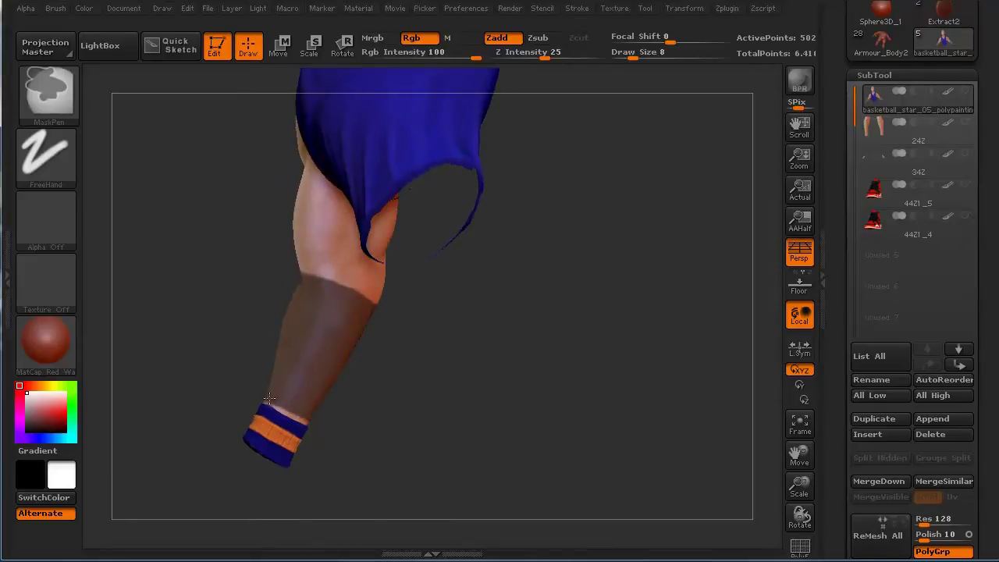
mouse_move(167, 274)
mouse_down()
mouse_move(250, 339)
mouse_move(207, 310)
mouse_move(239, 343)
mouse_up()
key(ctrl)
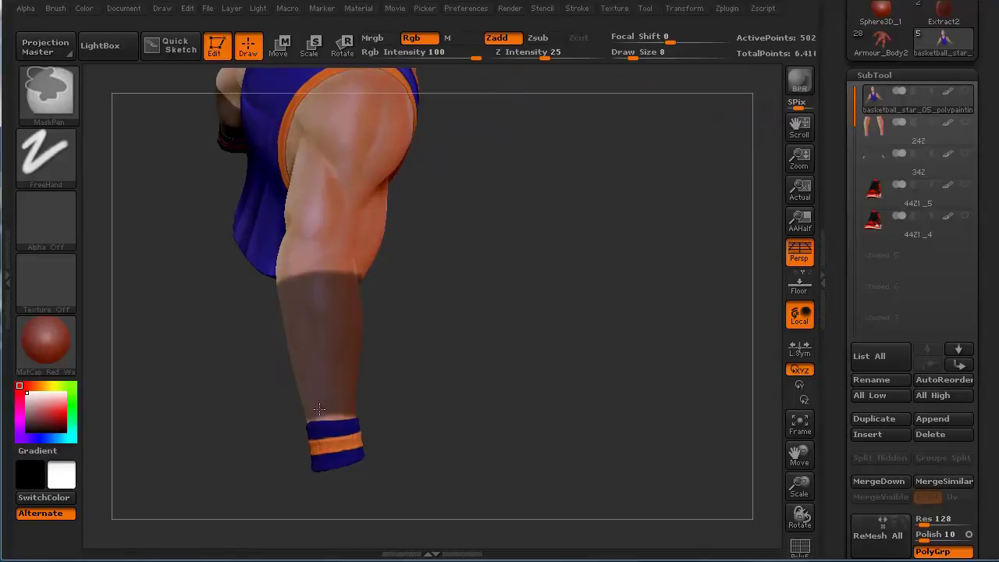
mouse_move(309, 403)
mouse_down()
mouse_move(180, 420)
mouse_move(168, 408)
mouse_up()
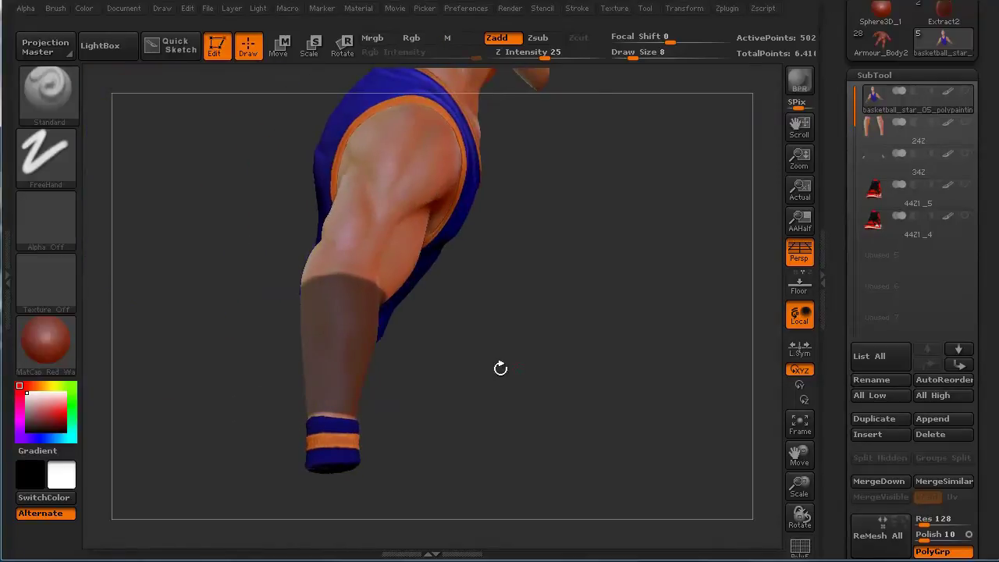
- Find the Sharpen Mask option and inspect the edges of the forearm mask from the front
drag(983, 461, 986, 317)
click(938, 310)
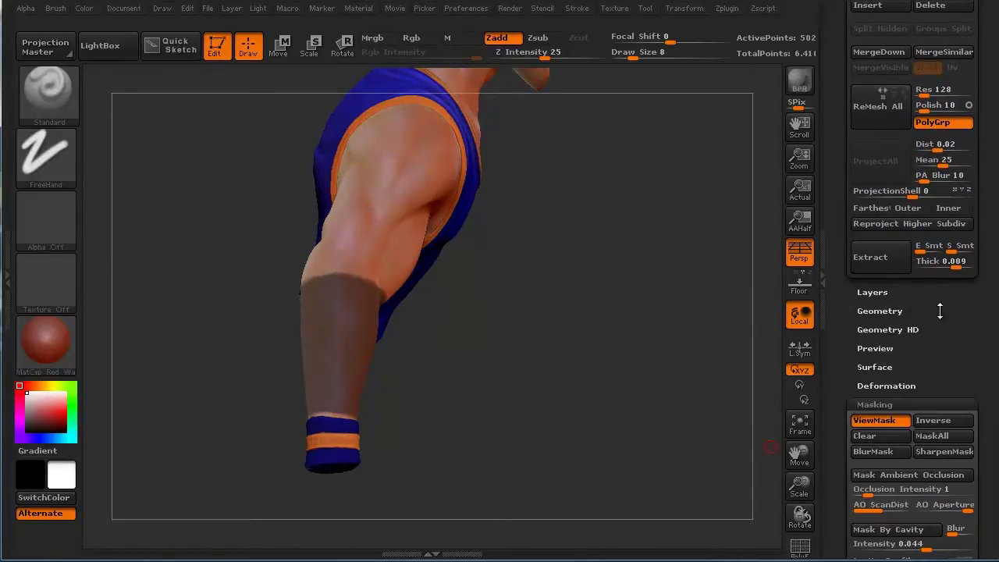
drag(943, 375, 943, 313)
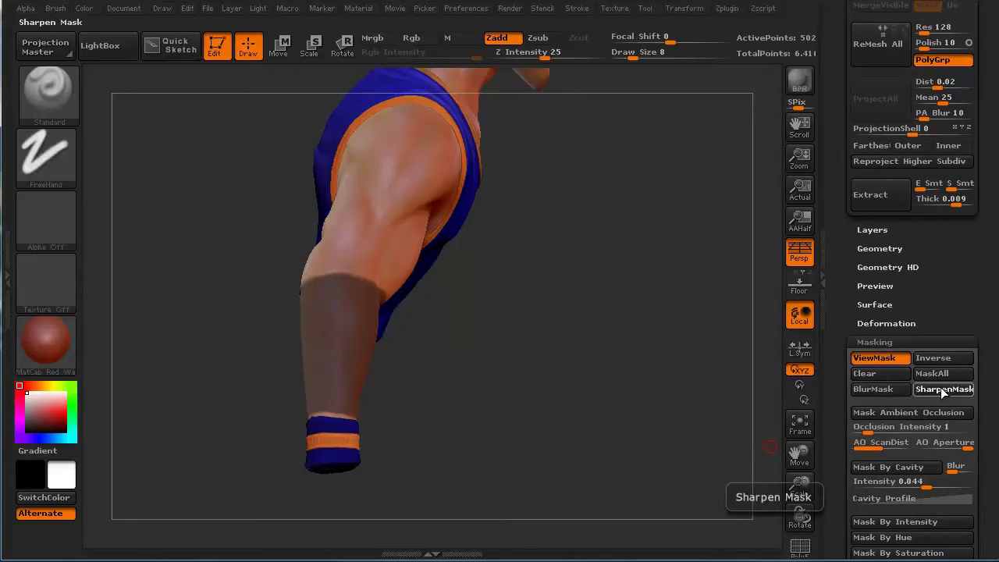
drag(575, 424, 399, 295)
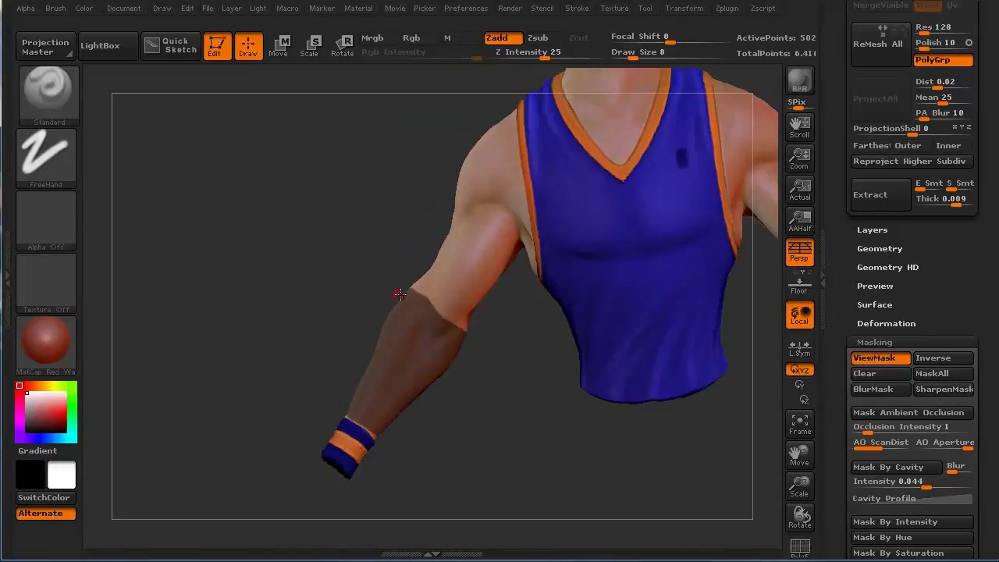
drag(256, 341, 204, 334)
drag(247, 266, 257, 270)
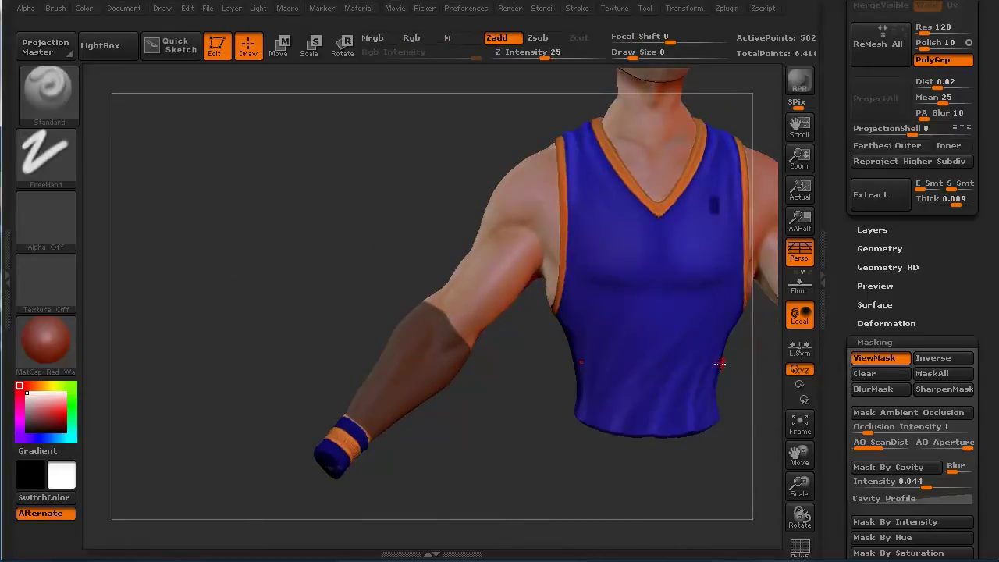
- Set the subtool extraction thickness to 0.002 for the masked forearms
click(873, 342)
scroll(959, 312, up, 5)
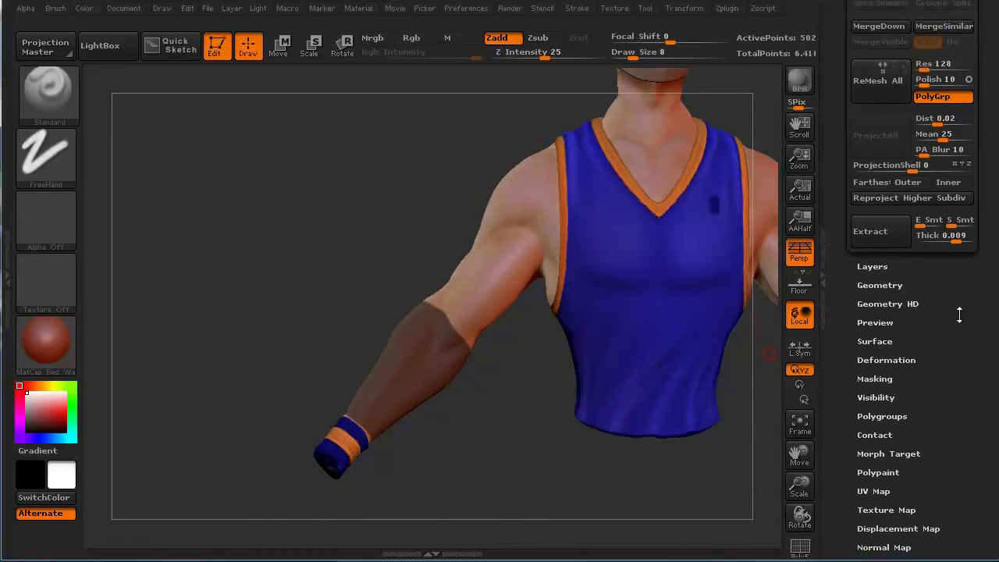
mouse_move(968, 392)
mouse_down()
mouse_move(968, 408)
mouse_move(969, 392)
mouse_up()
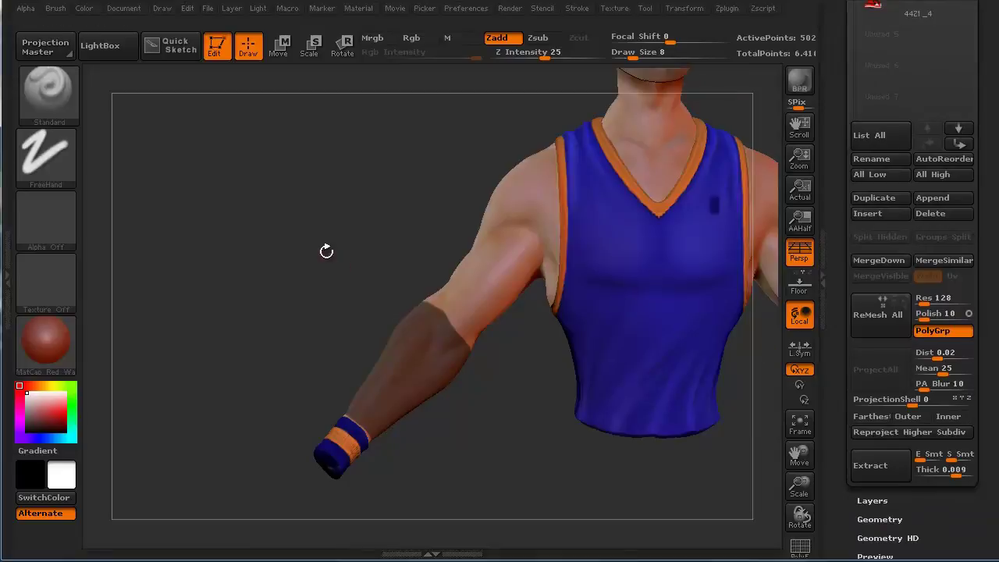
alt+drag(308, 203, 187, 210)
drag(987, 215, 992, 287)
scroll(959, 218, up, 3)
click(906, 115)
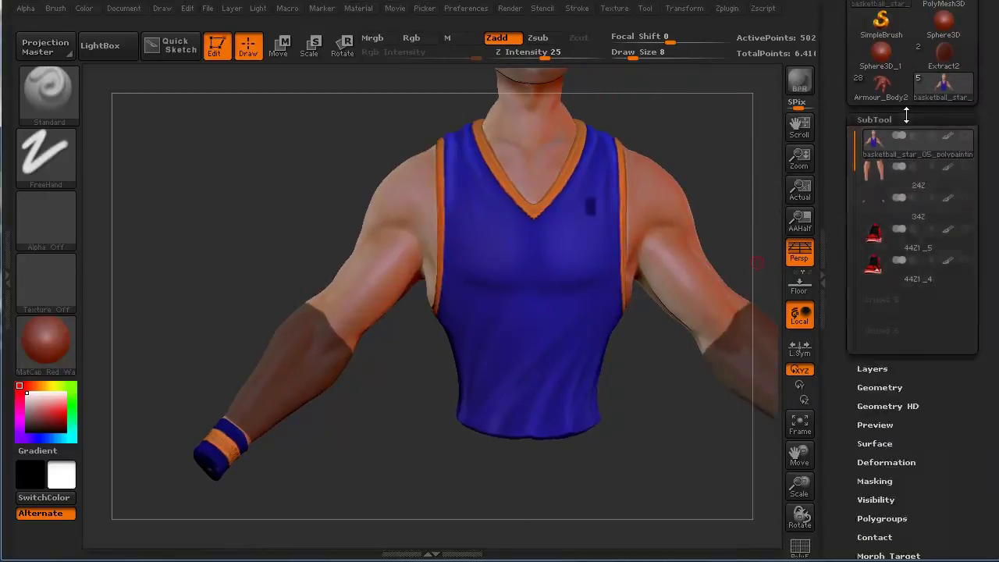
click(906, 116)
scroll(848, 484, down, 3)
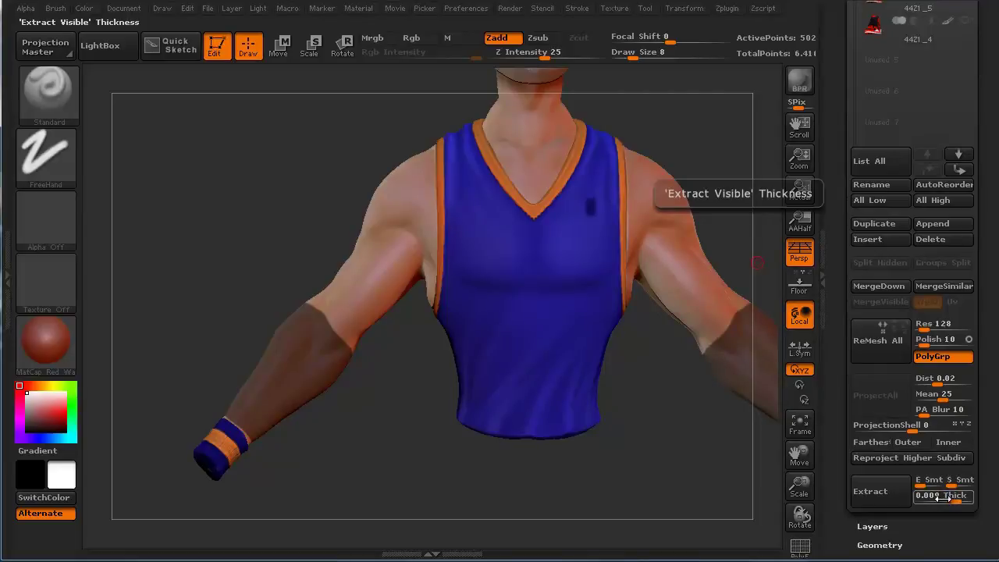
drag(943, 498, 940, 498)
key(Return)
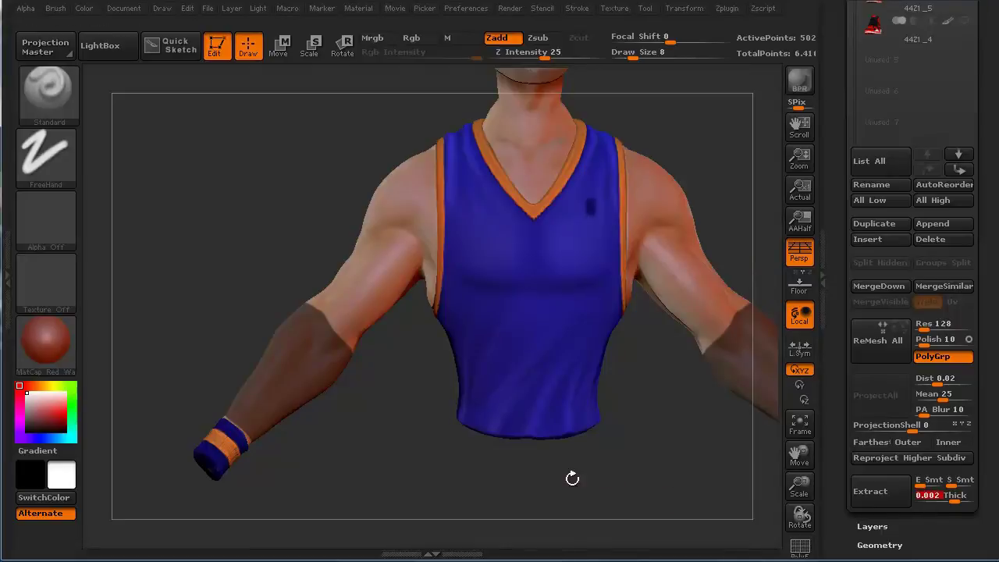
- Extract the masked forearms as a new subtool and check the sleeves on both arms
drag(431, 471, 455, 484)
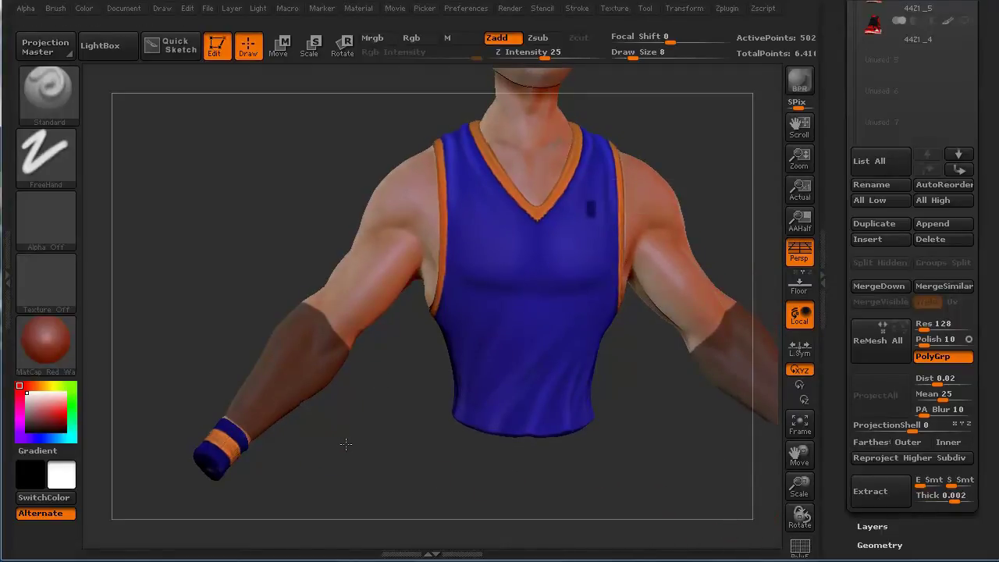
drag(345, 444, 303, 447)
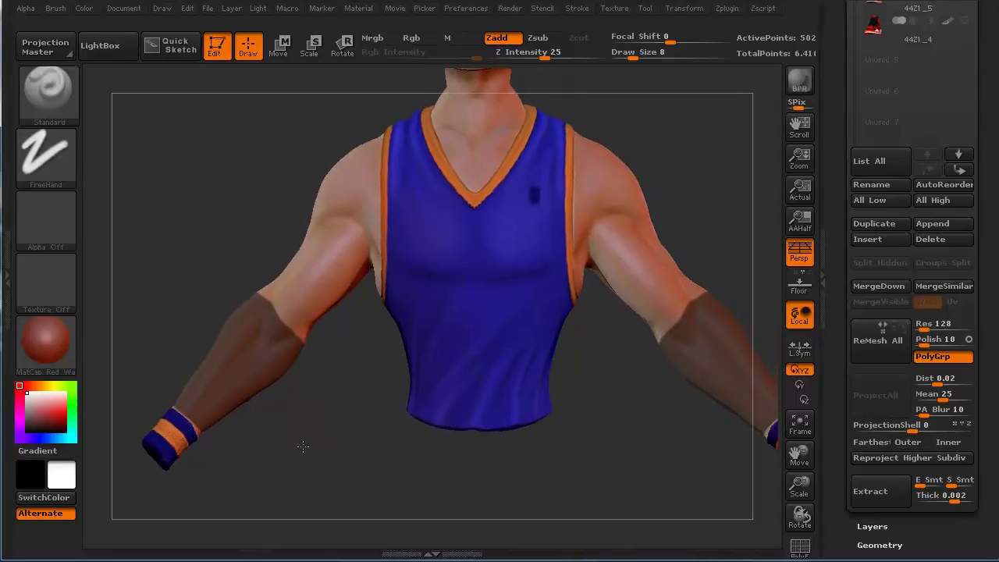
click(875, 494)
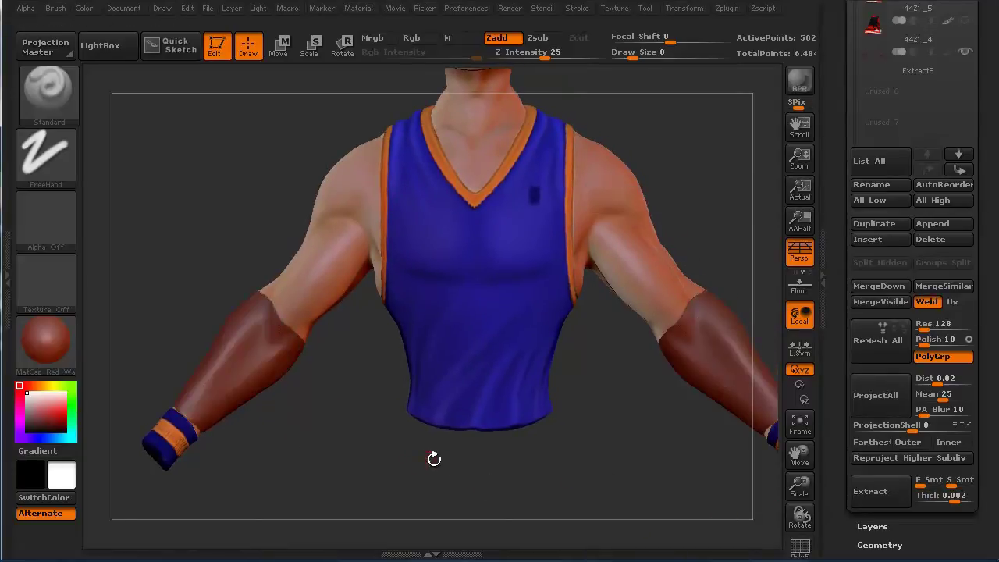
drag(435, 457, 440, 518)
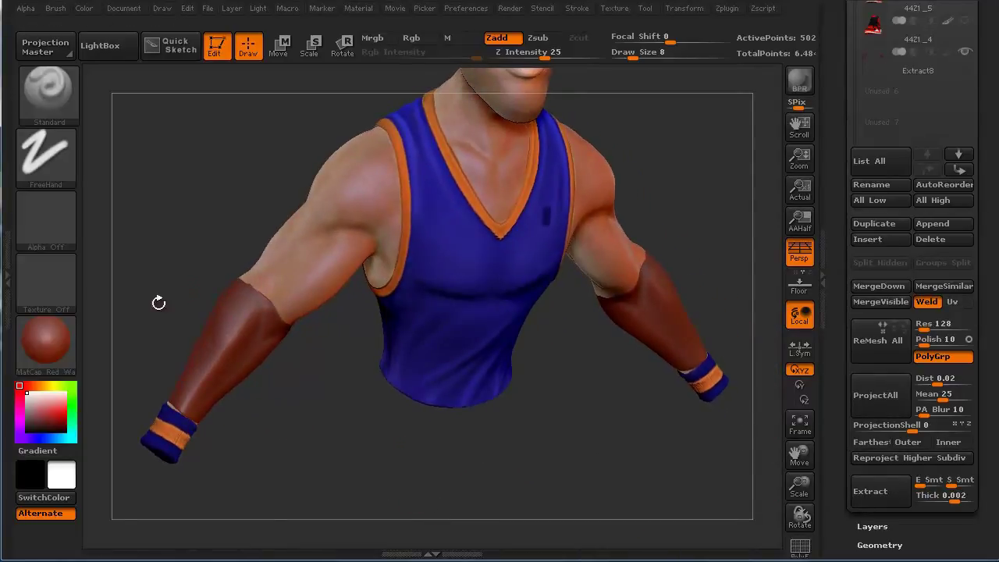
drag(159, 303, 196, 281)
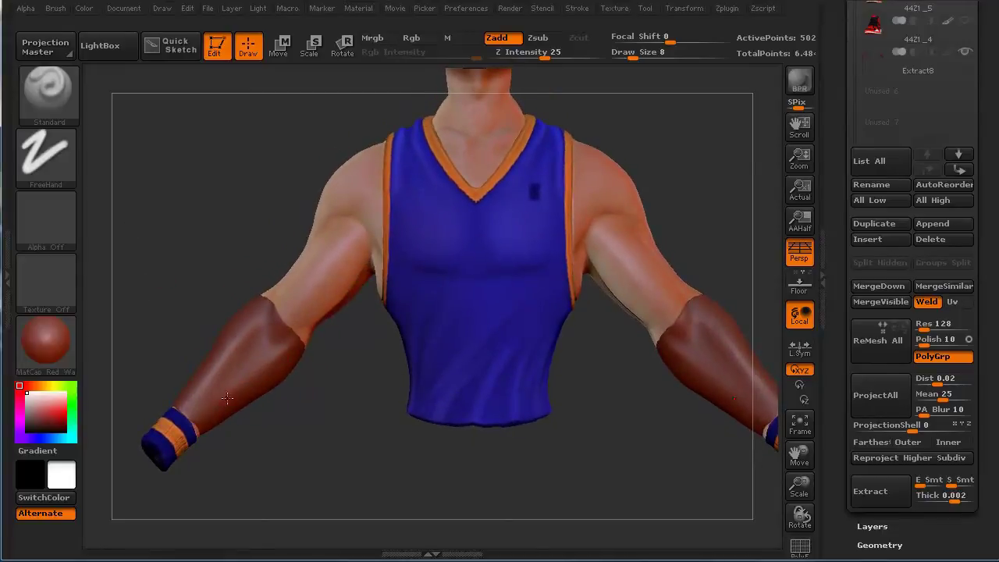
mouse_move(288, 475)
mouse_down()
mouse_move(291, 490)
mouse_move(292, 468)
mouse_up()
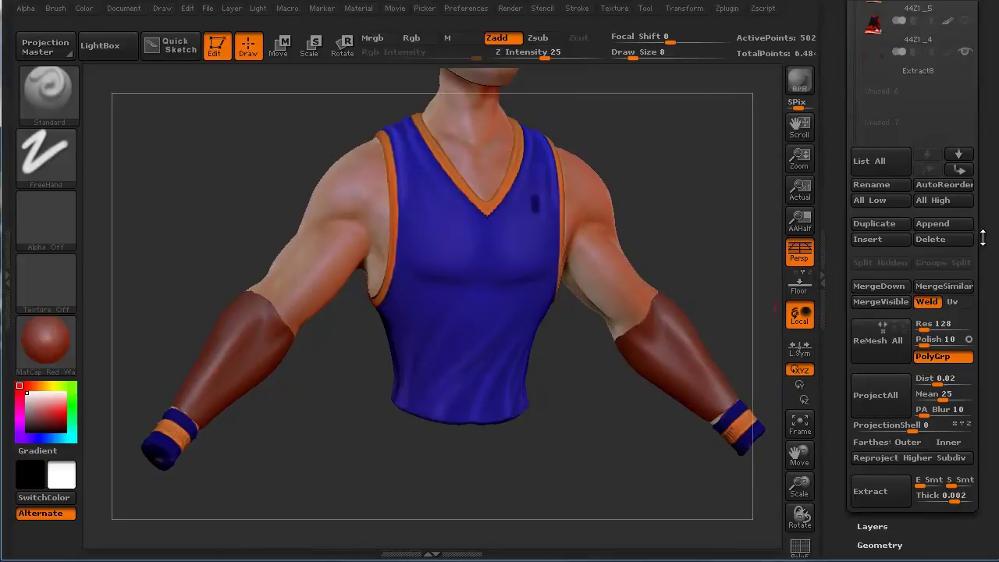
- Select the Extract8 subtool so that only the extracted arm sleeves are shown
scroll(940, 220, up, 3)
scroll(940, 219, up, 3)
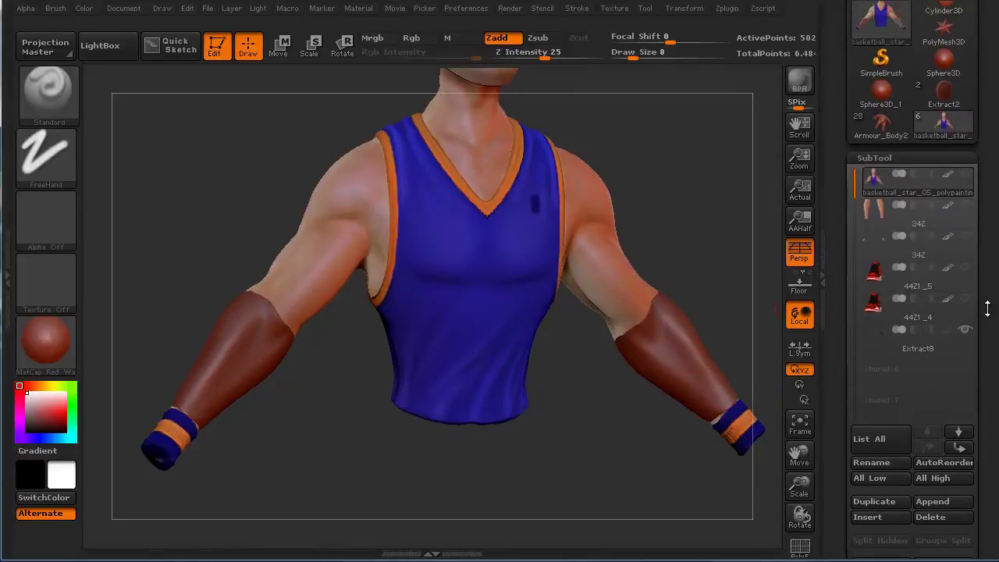
click(909, 345)
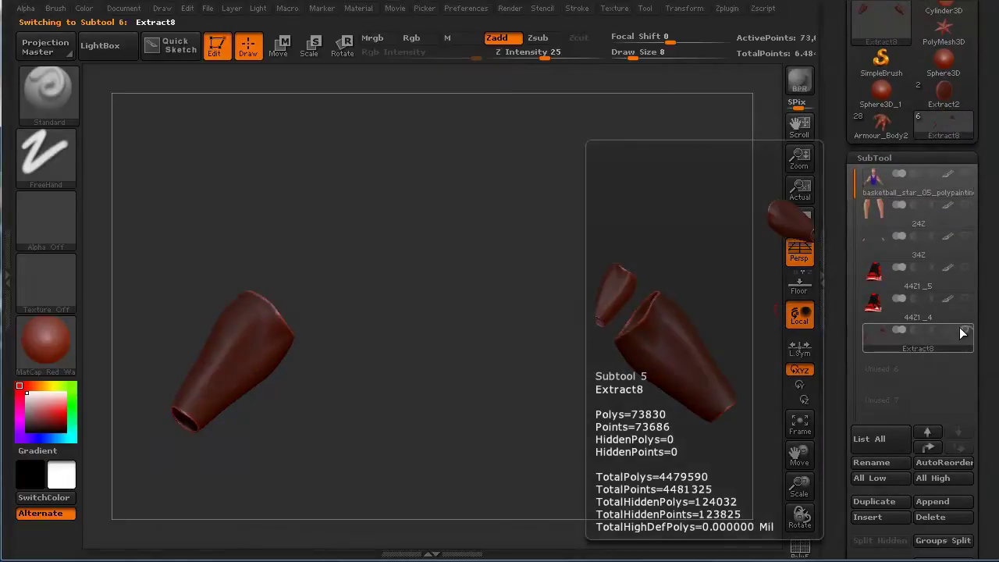
mouse_move(355, 425)
mouse_down()
mouse_move(354, 437)
mouse_move(356, 385)
mouse_move(406, 401)
mouse_move(359, 433)
mouse_up()
drag(314, 484, 367, 348)
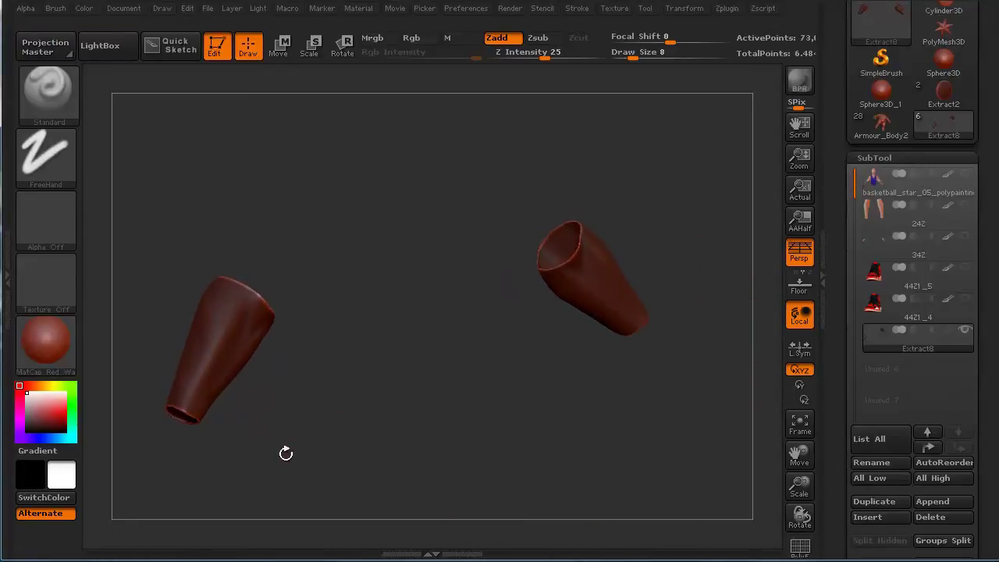
drag(286, 453, 327, 422)
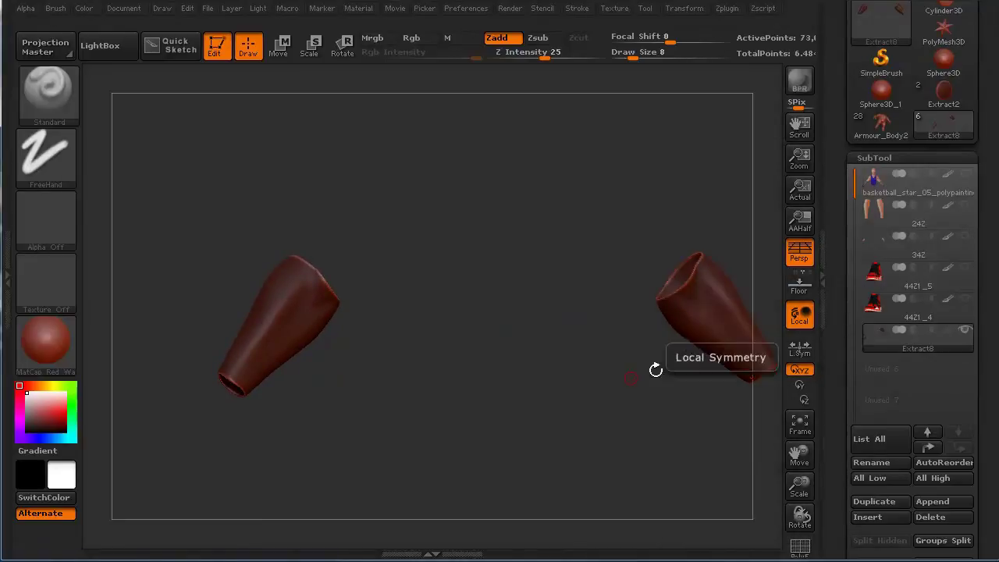
- Clear the mask from the extracted sleeves
mouse_move(340, 436)
mouse_down()
mouse_move(327, 479)
mouse_move(312, 419)
mouse_move(265, 439)
mouse_move(285, 479)
mouse_move(328, 428)
mouse_up()
key(ctrl)
ctrl+click(326, 434)
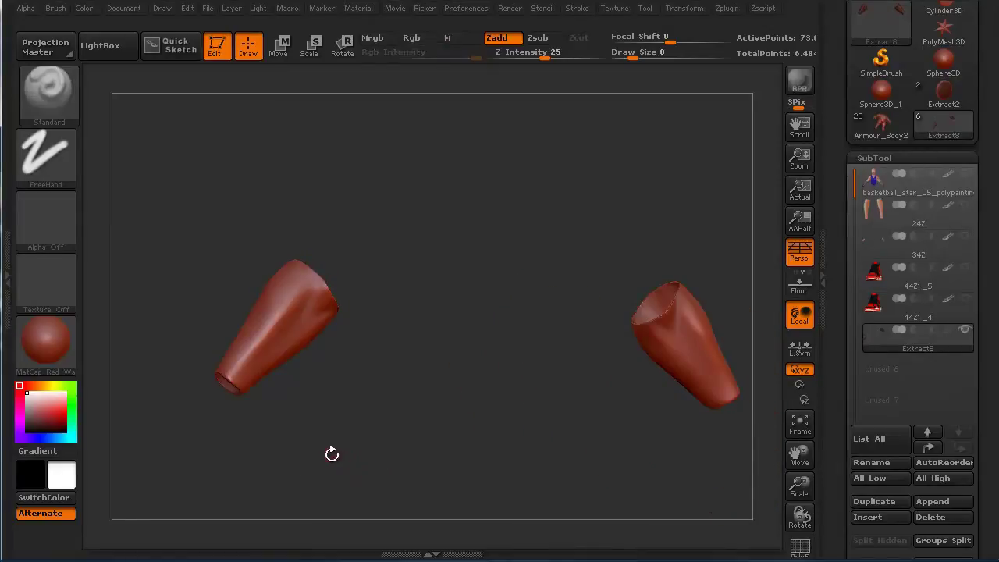
mouse_move(295, 437)
ctrl+mouse_down()
mouse_move(344, 473)
mouse_move(352, 461)
mouse_move(336, 510)
mouse_move(349, 424)
mouse_move(377, 437)
mouse_move(363, 430)
mouse_move(383, 463)
mouse_move(398, 419)
mouse_move(364, 395)
mouse_move(459, 394)
mouse_move(410, 397)
mouse_move(393, 374)
ctrl+mouse_up()
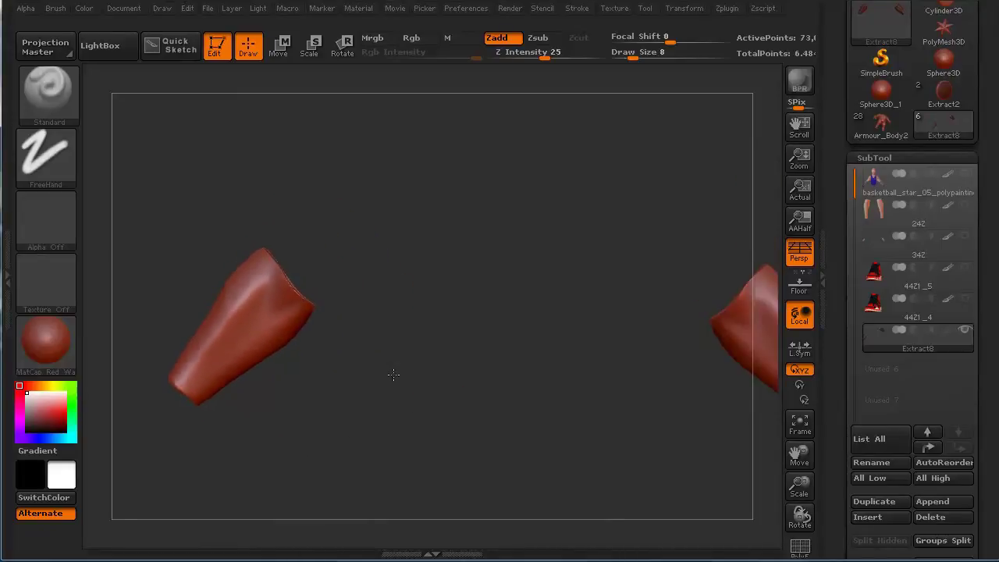
- Check the active point count of the extracted sleeves
click(820, 269)
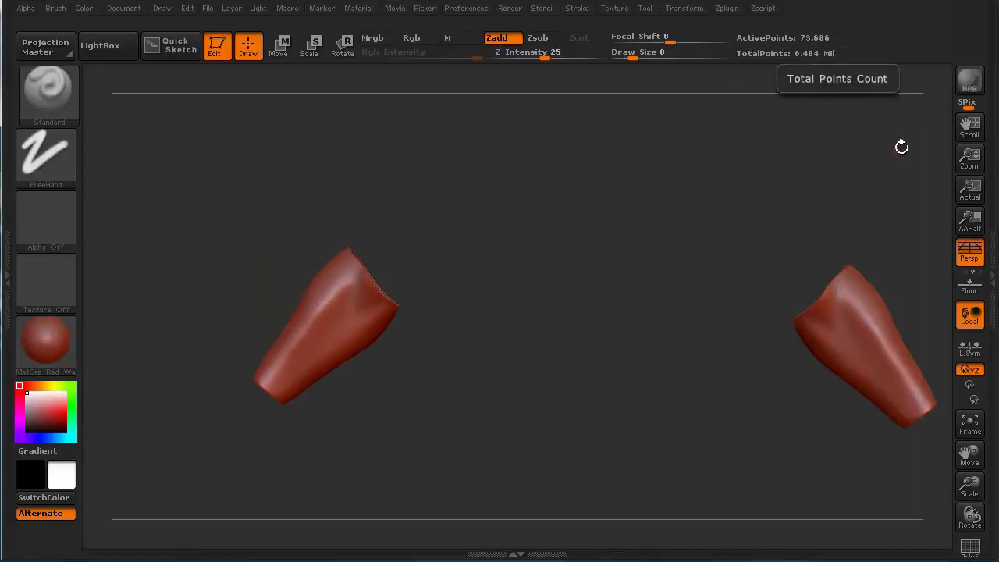
click(988, 273)
drag(742, 315, 350, 471)
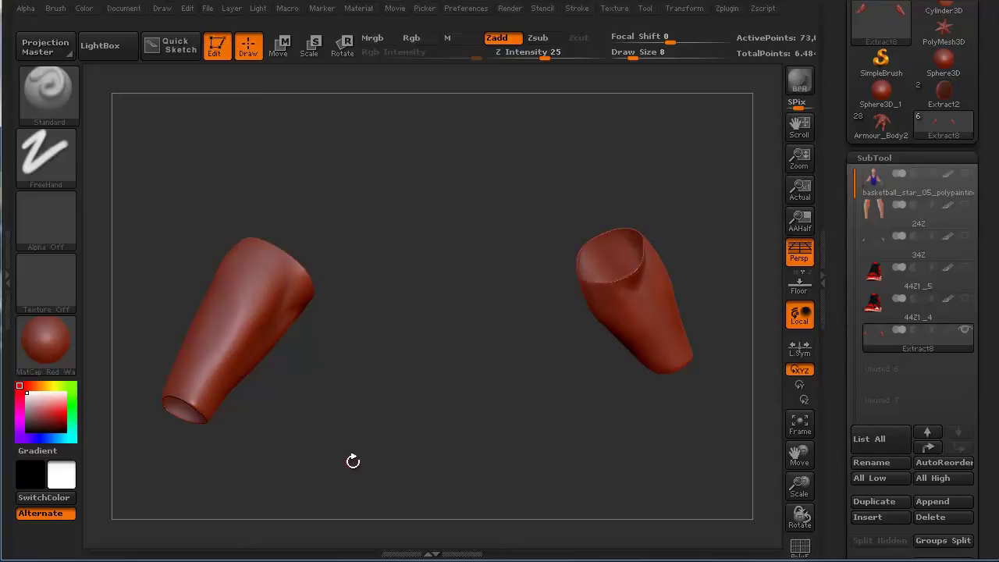
- Subdivide the sleeve geometry once and check its active point count
key(ctrl)
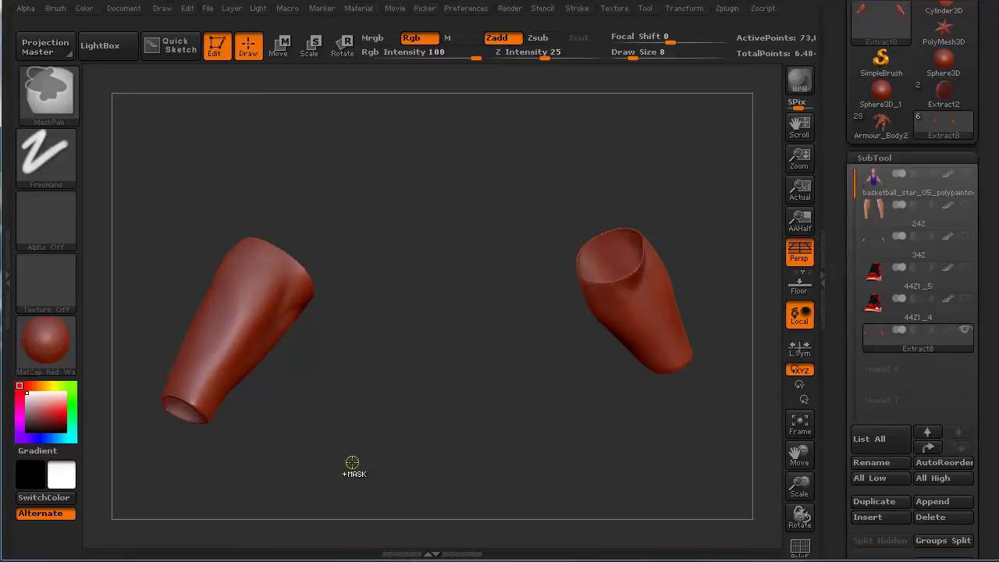
drag(350, 461, 339, 479)
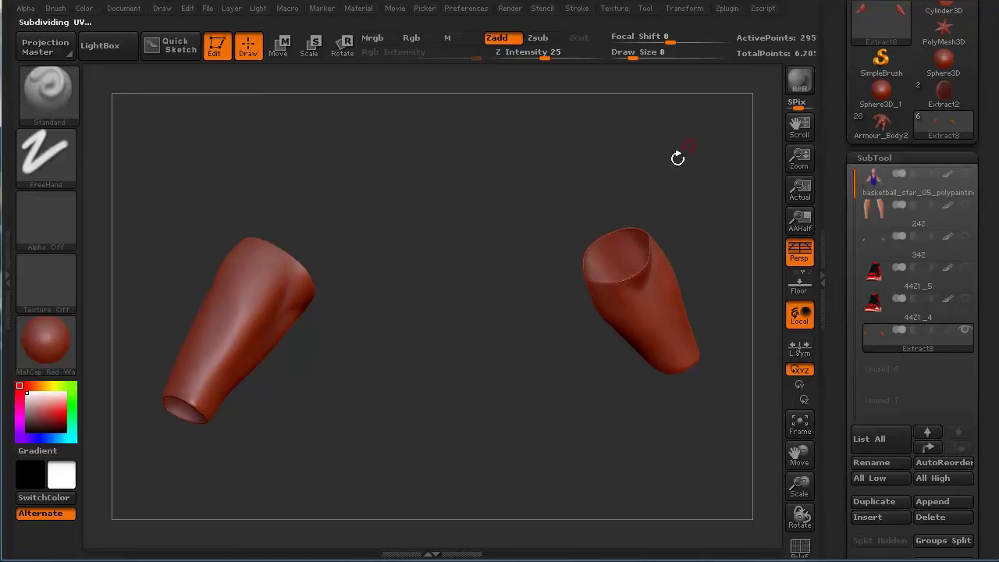
click(825, 232)
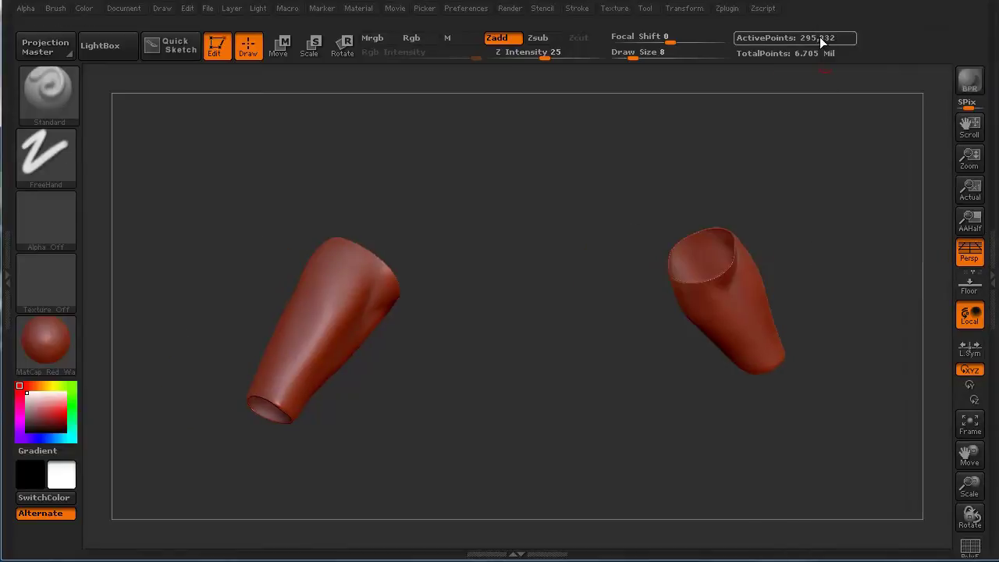
click(988, 273)
drag(341, 450, 311, 450)
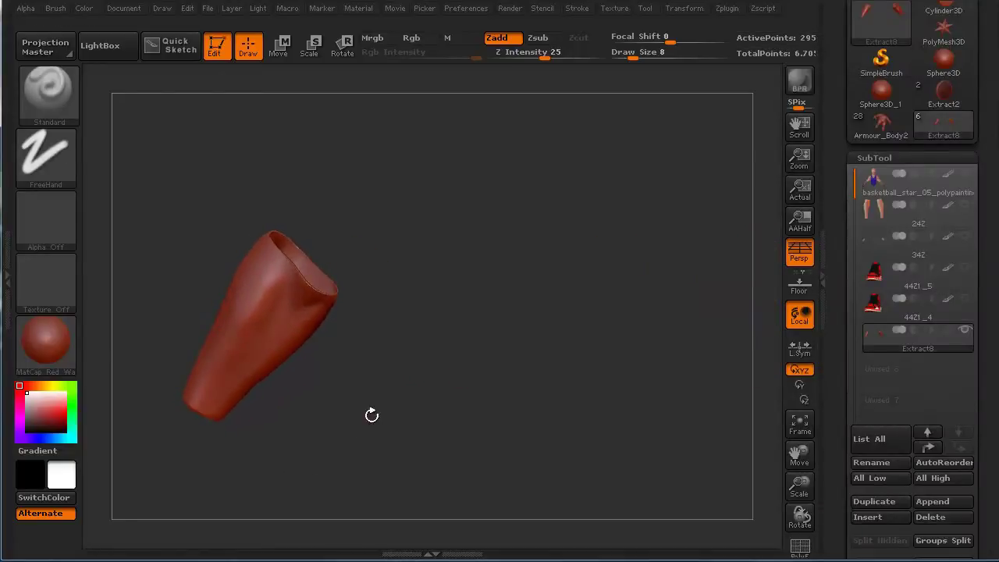
- Display the polygroup wireframe and examine the sleeve's rim, inner surface and outer surface up close
alt+drag(371, 415, 449, 278)
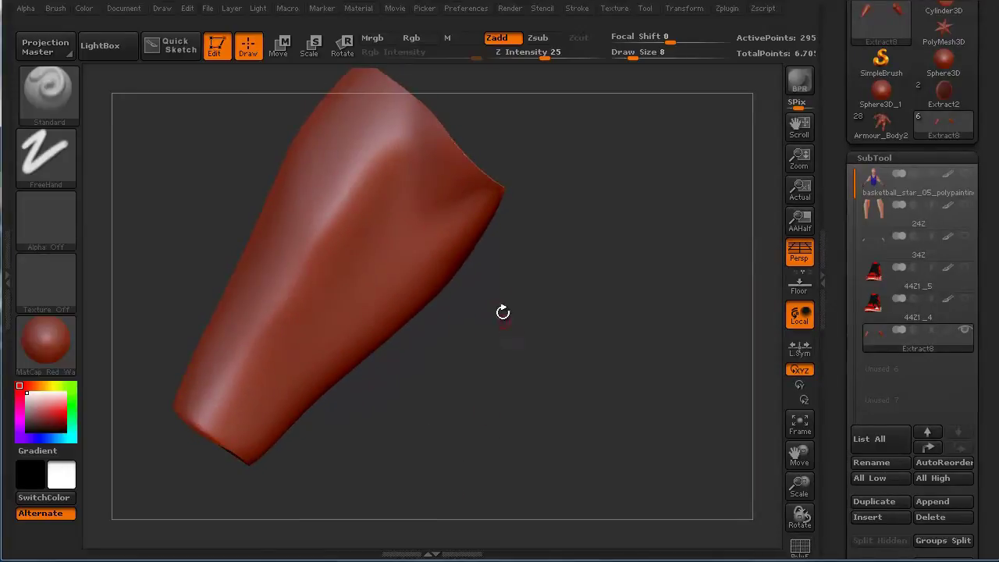
drag(503, 312, 499, 393)
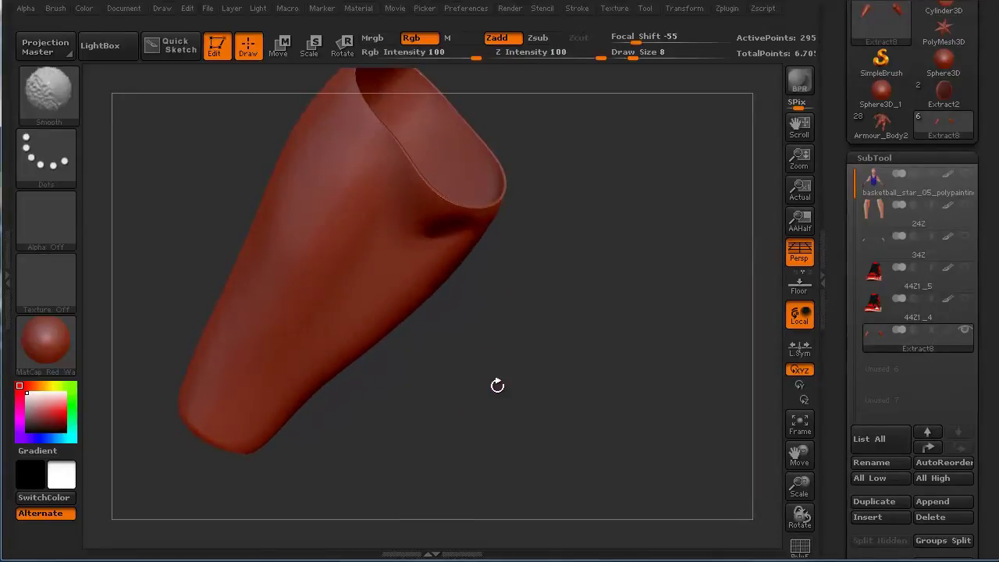
key(shift+f)
drag(378, 467, 506, 440)
alt+drag(523, 348, 534, 432)
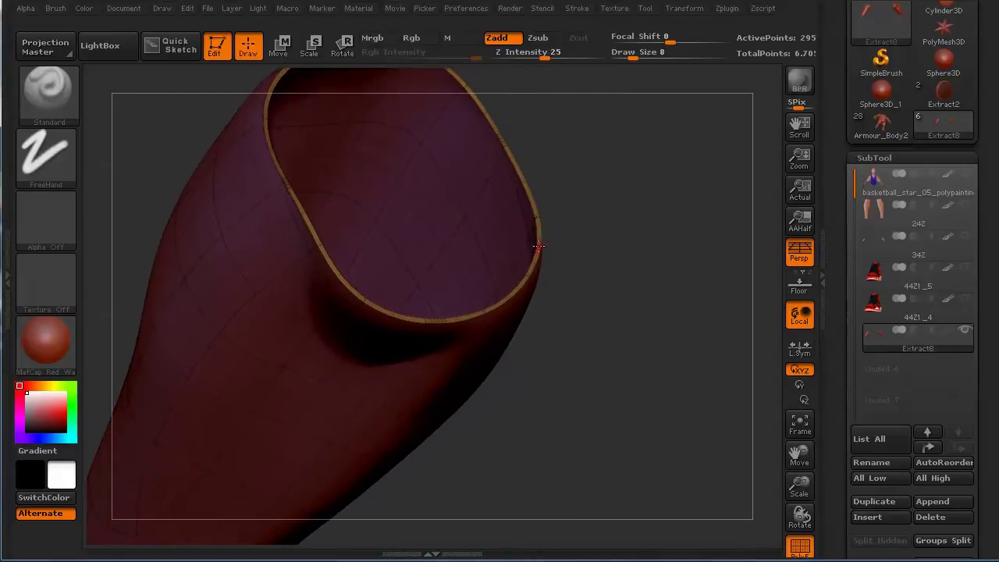
drag(486, 407, 437, 457)
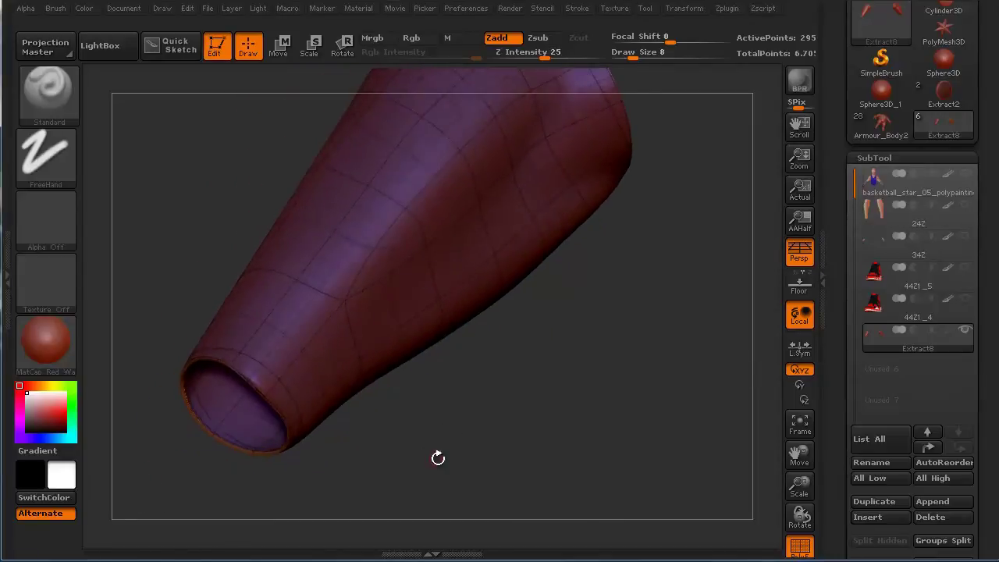
- Isolate the sleeves' outer polygroup to view it on both arms, and restore the hidden groups
ctrl+shift+click(317, 346)
drag(503, 404, 444, 416)
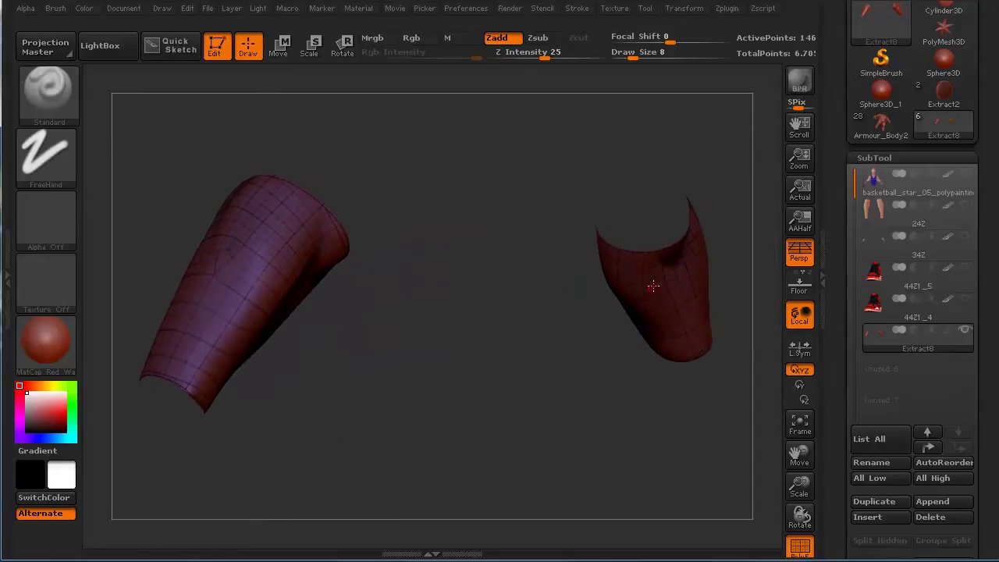
drag(604, 308, 364, 323)
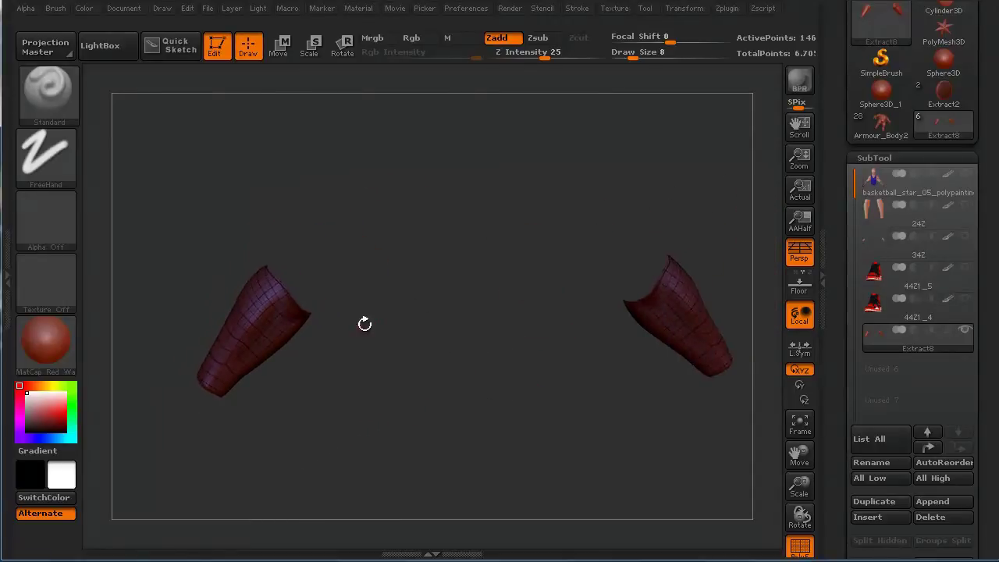
mouse_move(345, 428)
mouse_down()
mouse_move(346, 473)
mouse_move(341, 440)
mouse_move(284, 422)
mouse_move(309, 428)
mouse_up()
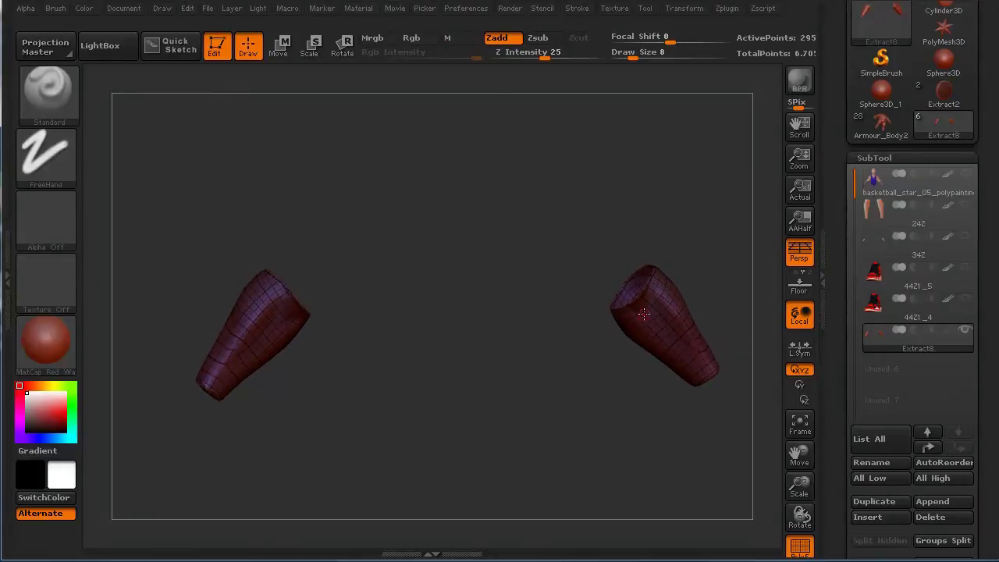
drag(394, 432, 390, 428)
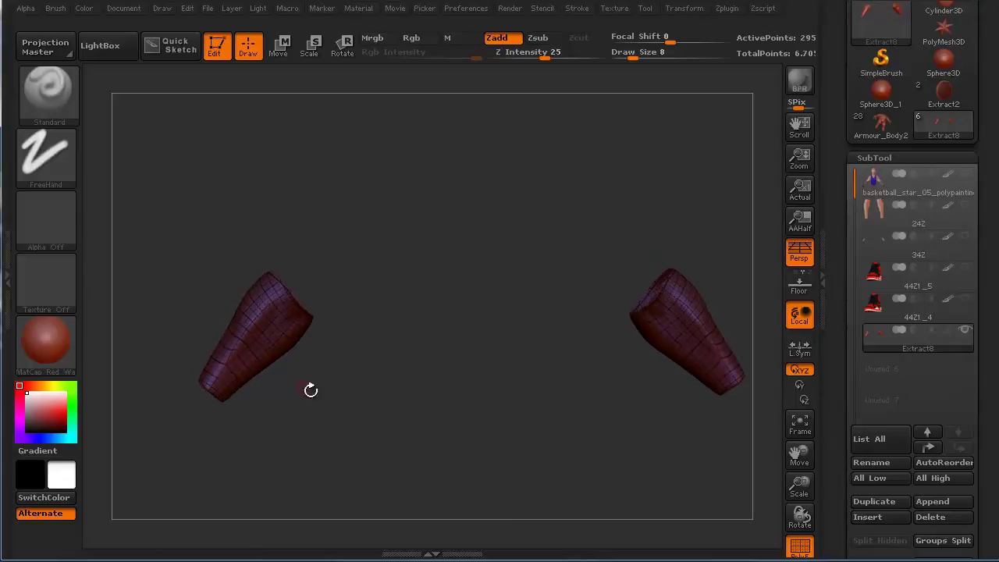
- Isolate the outer surface of a single sleeve and assign it its own polygroup with Group Visible
ctrl+shift+click(269, 347)
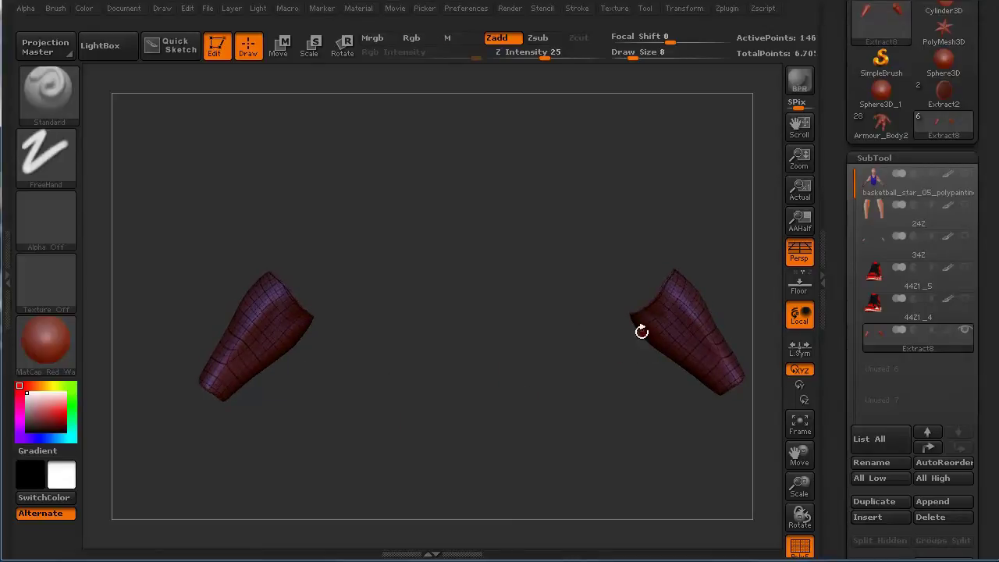
mouse_move(459, 386)
mouse_down()
mouse_move(449, 464)
mouse_move(452, 387)
mouse_up()
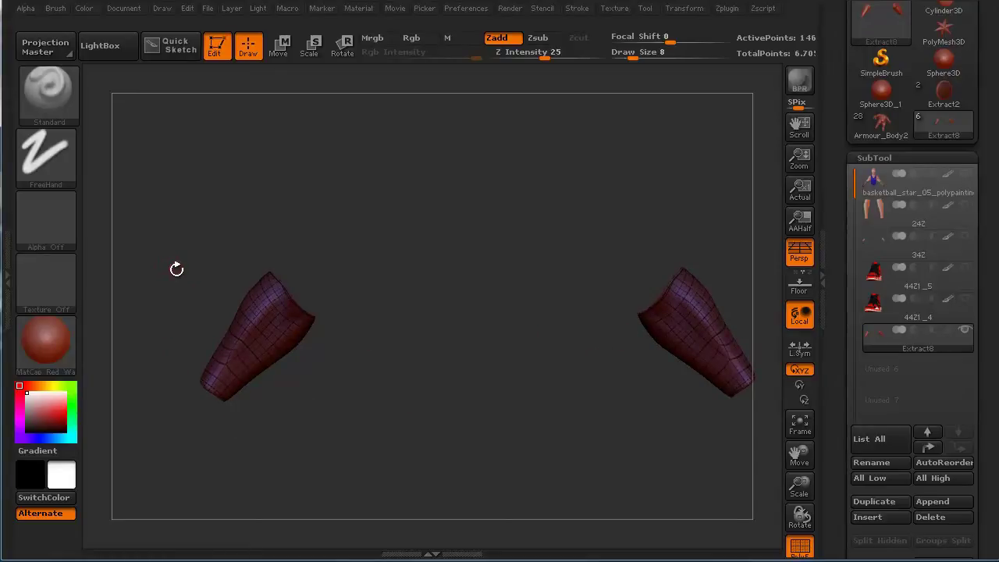
ctrl+shift+drag(162, 222, 350, 434)
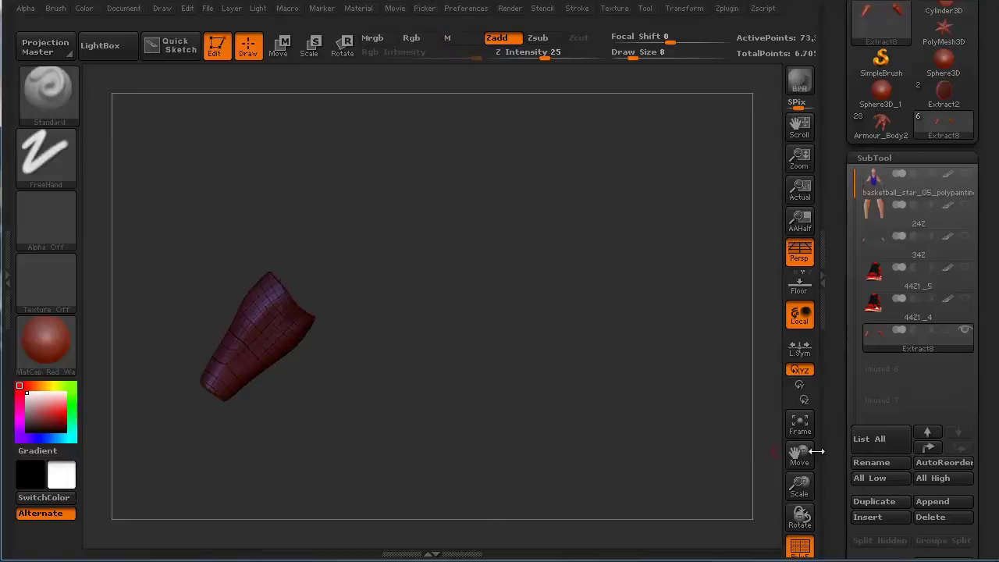
scroll(980, 412, down, 2)
scroll(981, 412, down, 10)
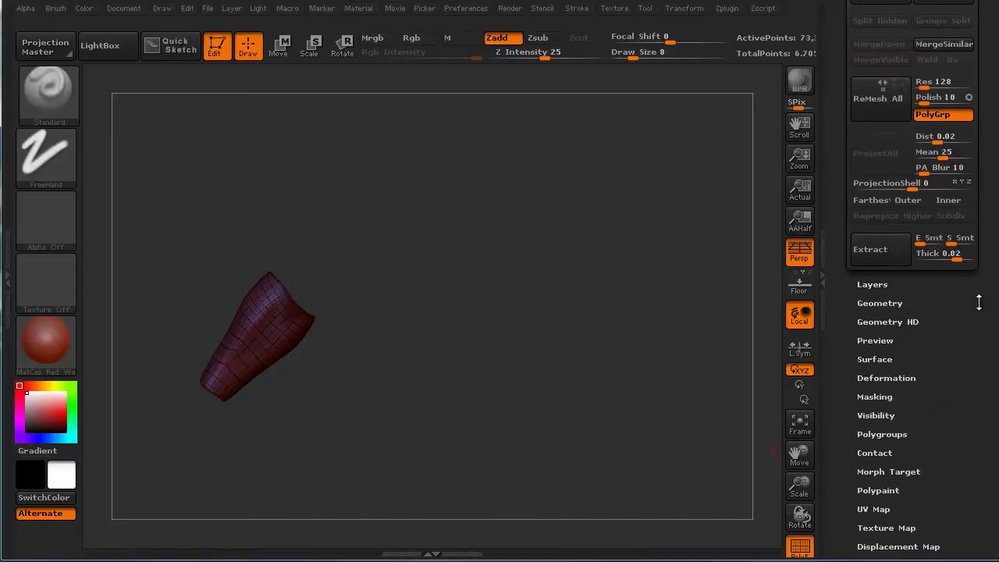
click(880, 417)
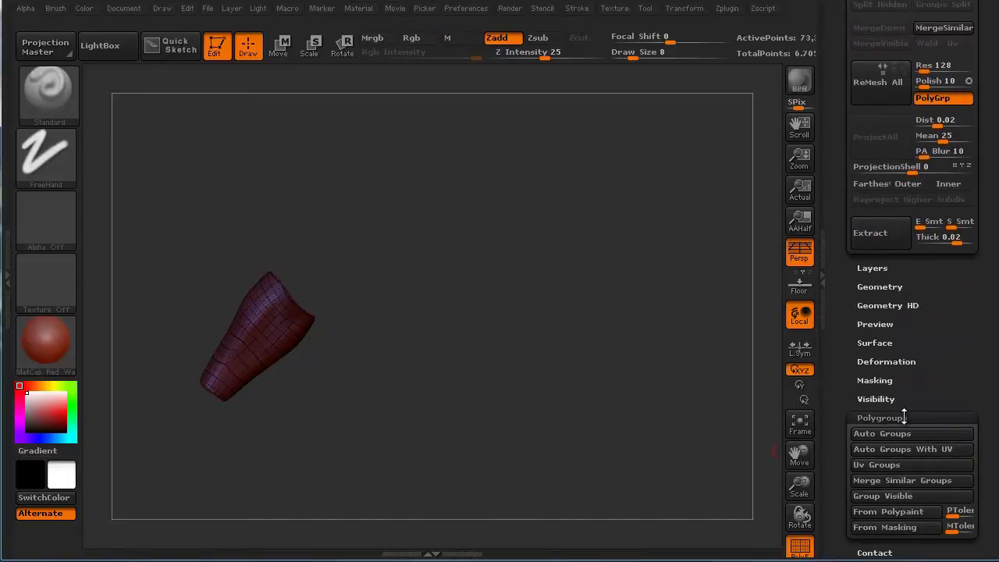
click(879, 493)
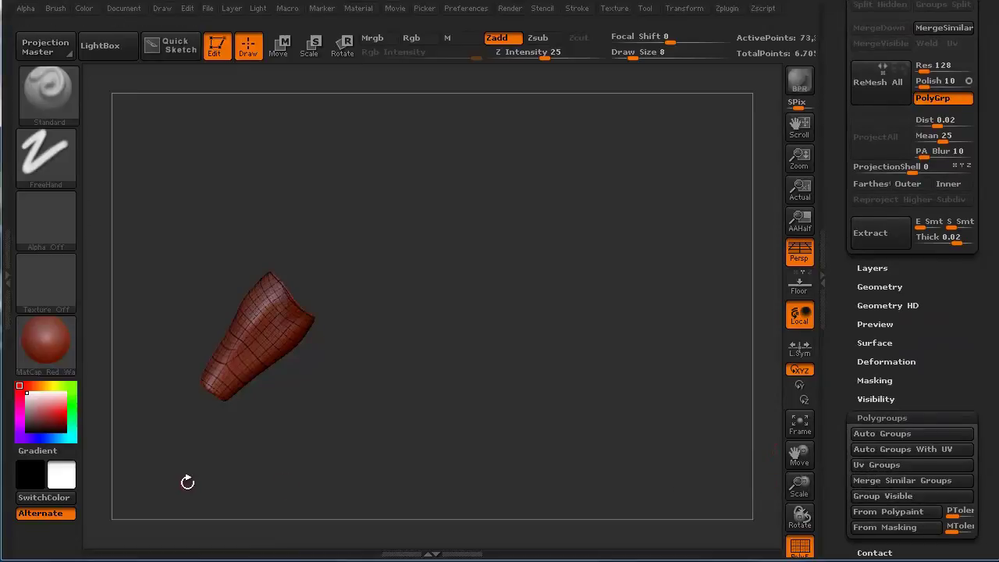
- Unhide all parts of both sleeves and turn off the polygroup wireframe display
ctrl+shift+click(184, 476)
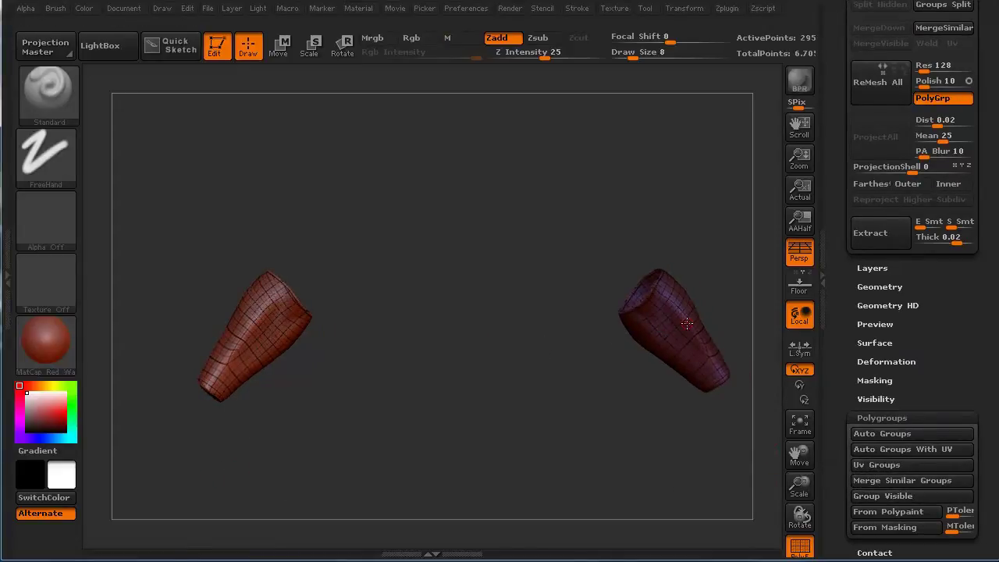
drag(537, 395, 441, 411)
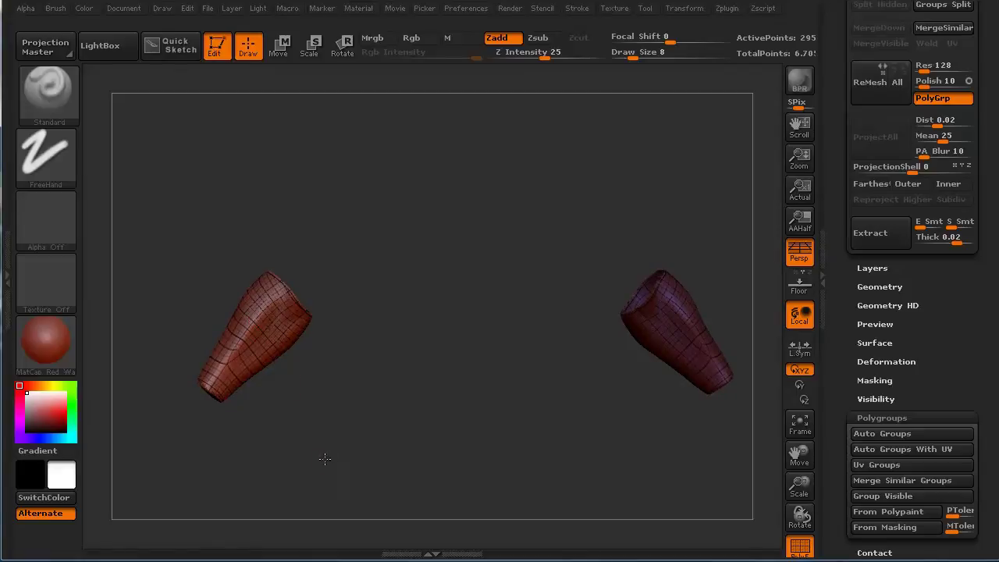
drag(325, 459, 292, 457)
key(shift+f)
scroll(948, 316, up, 10)
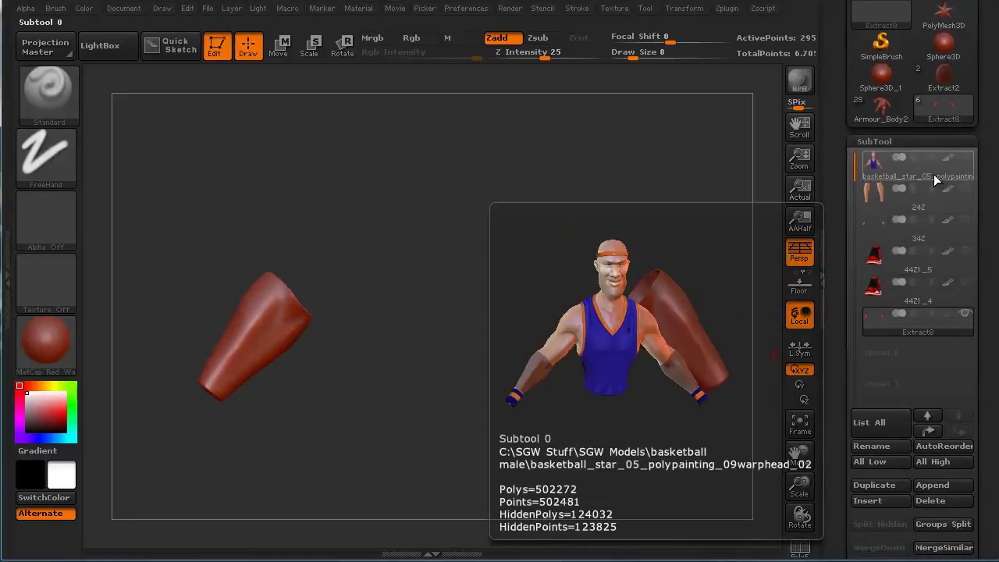
- Make the basketball player's body the active subtool and clear the mask from both forearms
click(933, 174)
drag(195, 234, 181, 228)
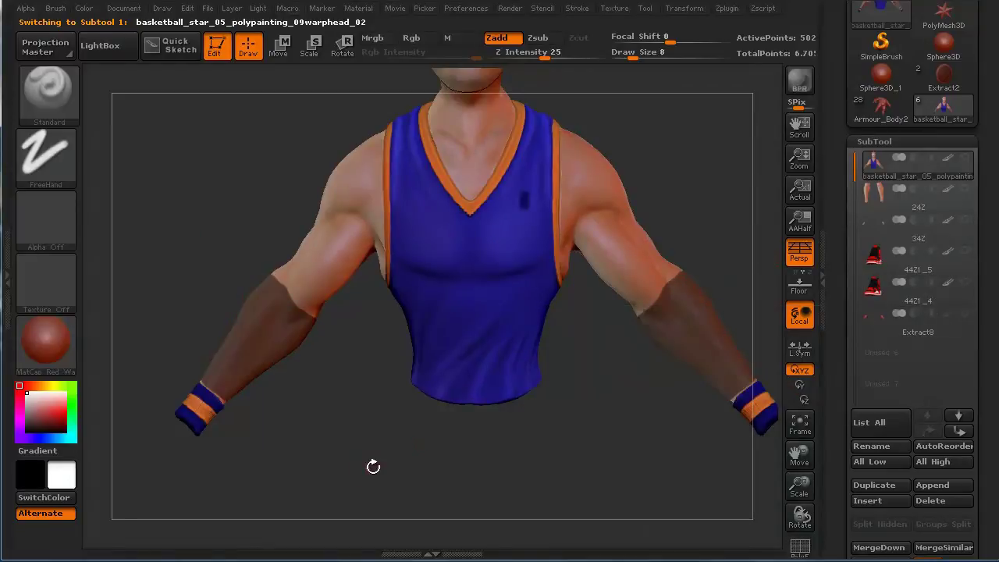
mouse_move(372, 468)
mouse_down()
mouse_move(320, 486)
mouse_move(334, 465)
mouse_up()
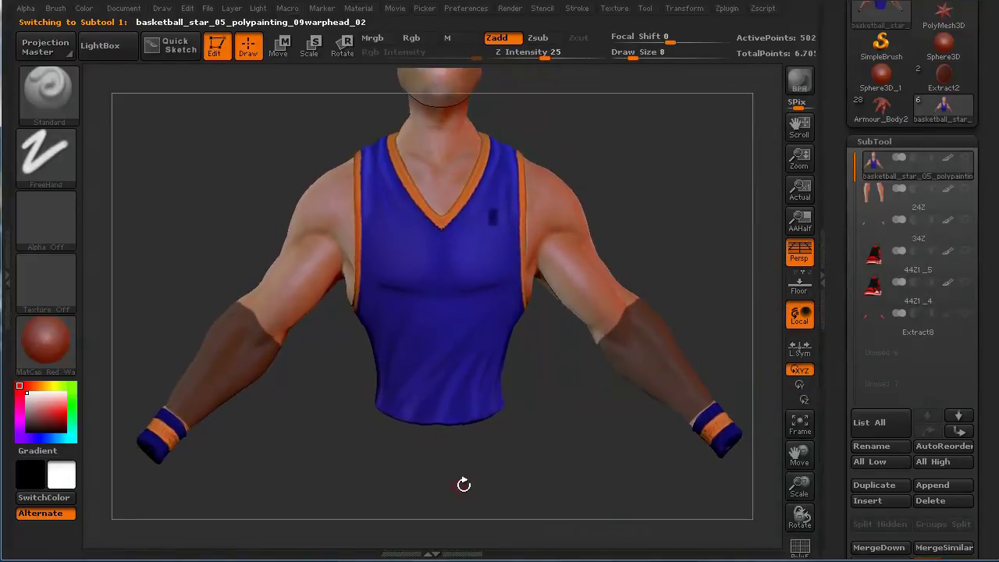
drag(464, 484, 451, 459)
mouse_move(286, 450)
mouse_down()
mouse_move(290, 480)
mouse_move(286, 437)
mouse_move(283, 450)
mouse_move(309, 473)
mouse_up()
key(ctrl)
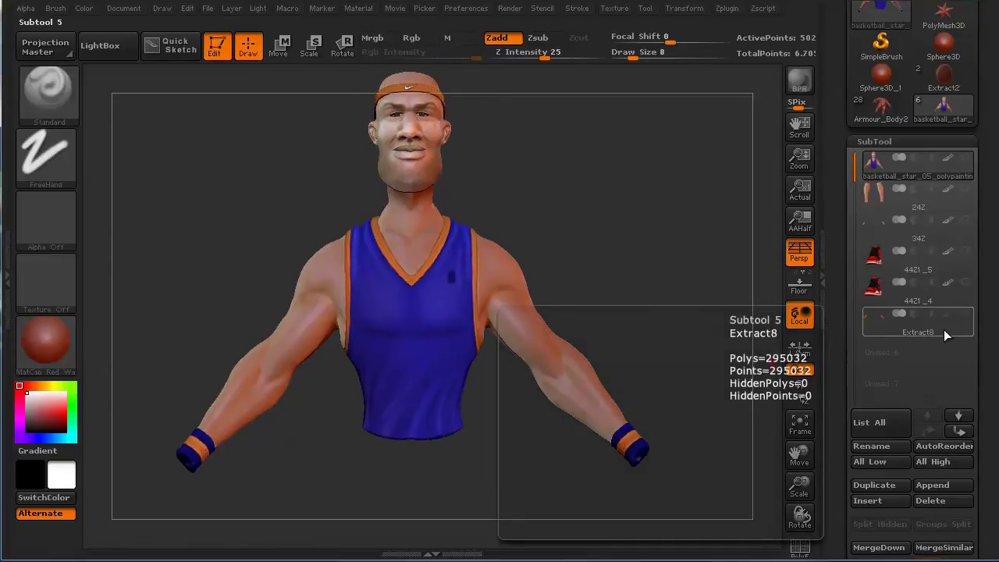
- Select the Extract8 subtool and isolate the outer polygroup of one sleeve
click(943, 329)
drag(343, 421, 252, 516)
key(ctrl+shift)
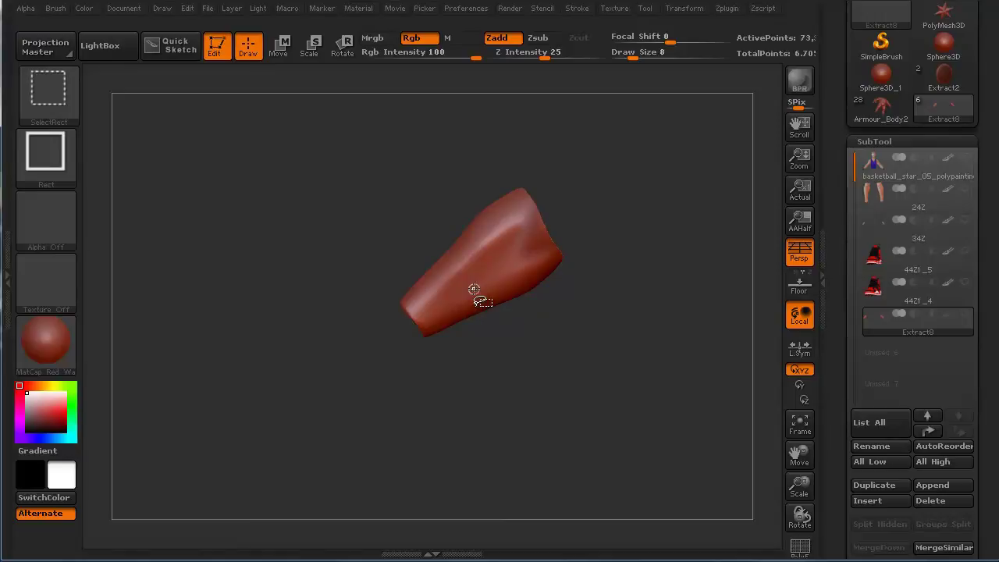
alt+drag(480, 391, 417, 320)
mouse_move(472, 363)
alt+mouse_down()
mouse_move(196, 392)
mouse_move(312, 397)
alt+mouse_up()
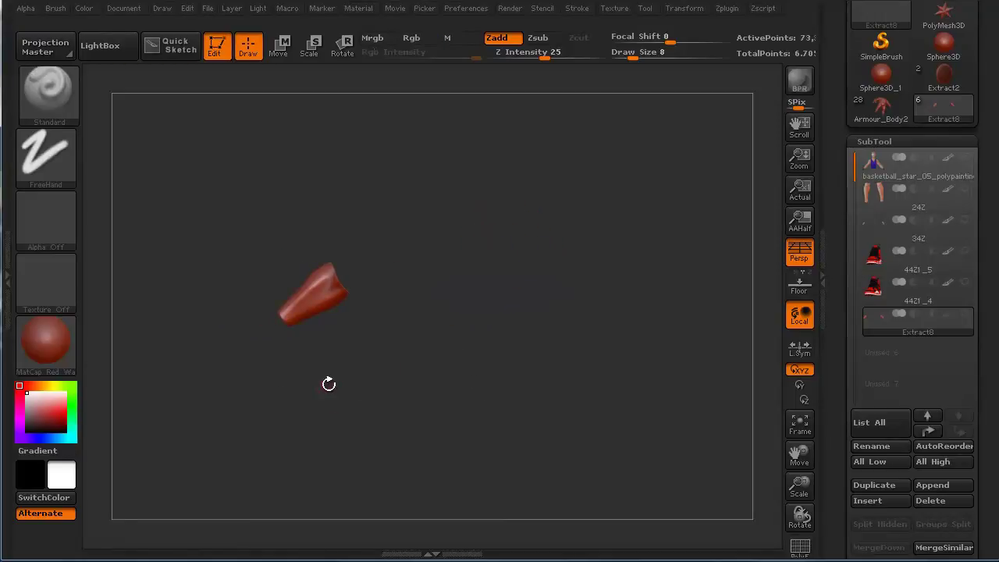
- Adjust the polygroup visibility so that only the outer surfaces of both sleeves are shown
key(ctrl+shift)
ctrl+shift+click(319, 408)
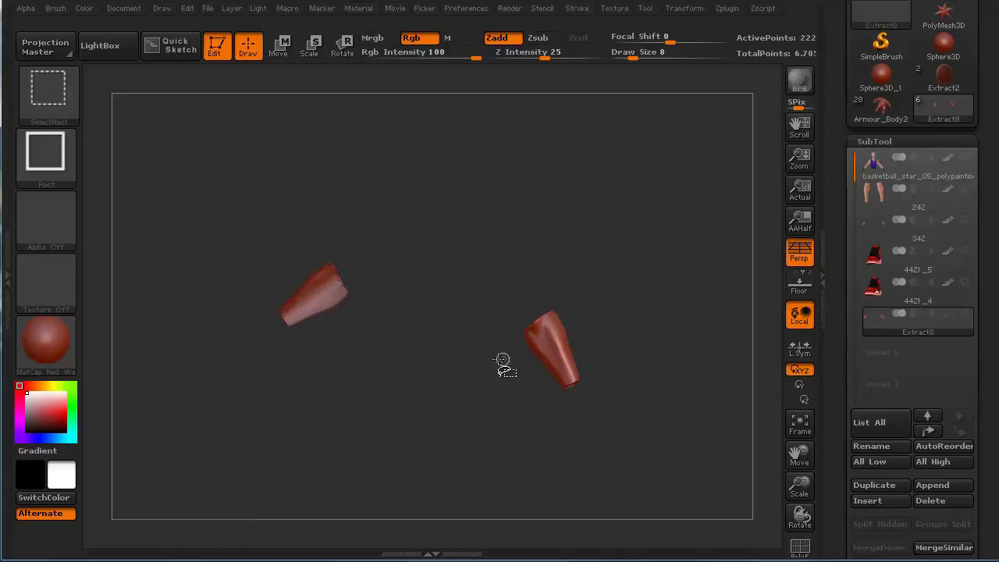
ctrl+shift+click(545, 350)
ctrl+shift+drag(281, 437, 310, 457)
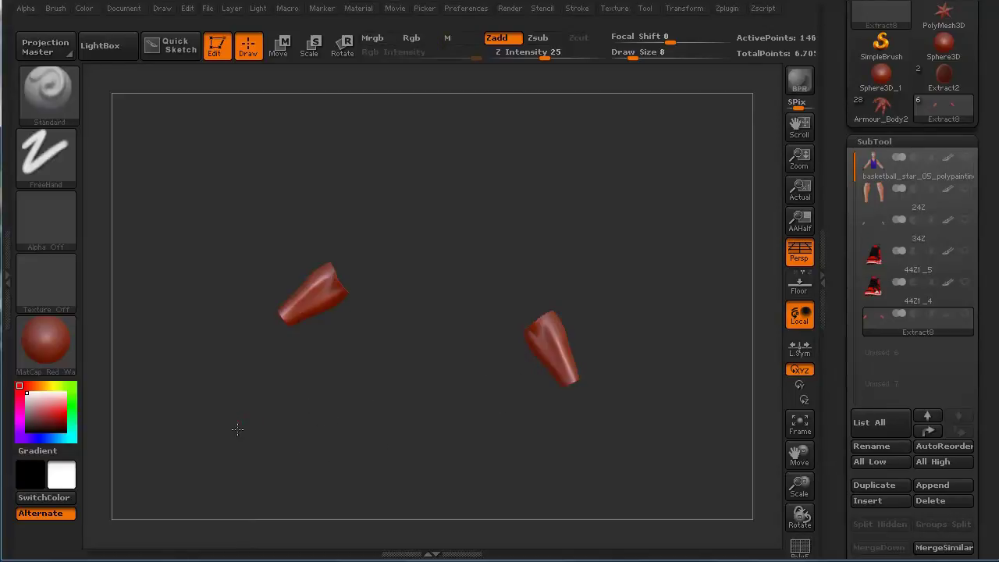
- Mask two round spots on the outer surface of each sleeve at draw size 28 and invert the mask
mouse_move(236, 426)
shift+mouse_down()
mouse_move(288, 370)
mouse_move(320, 432)
mouse_move(364, 415)
shift+mouse_up()
drag(203, 449, 299, 457)
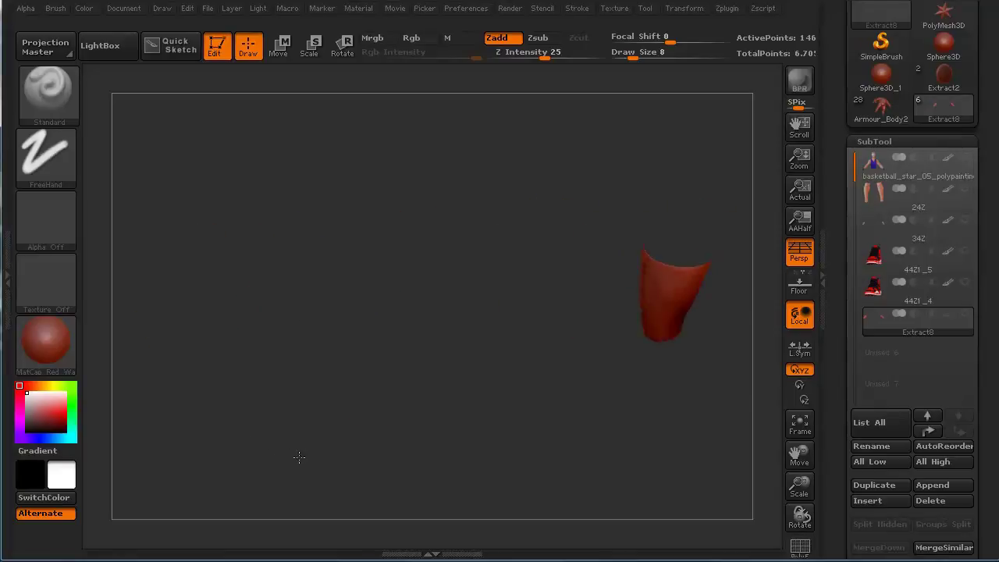
drag(493, 426, 276, 431)
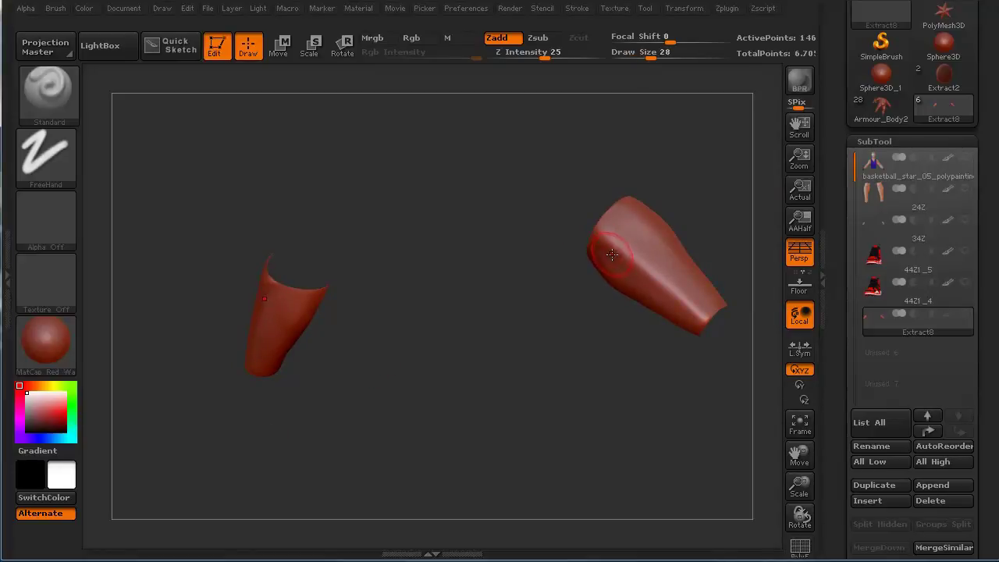
ctrl+drag(616, 252, 620, 252)
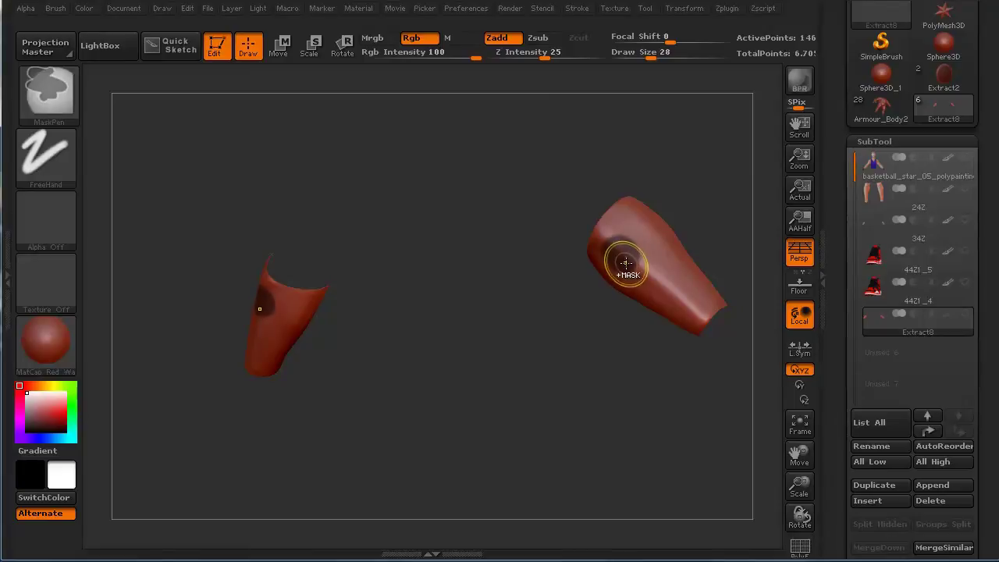
ctrl+click(667, 296)
mouse_move(535, 385)
mouse_down()
mouse_move(454, 473)
mouse_move(312, 476)
mouse_move(401, 406)
mouse_move(226, 482)
mouse_up()
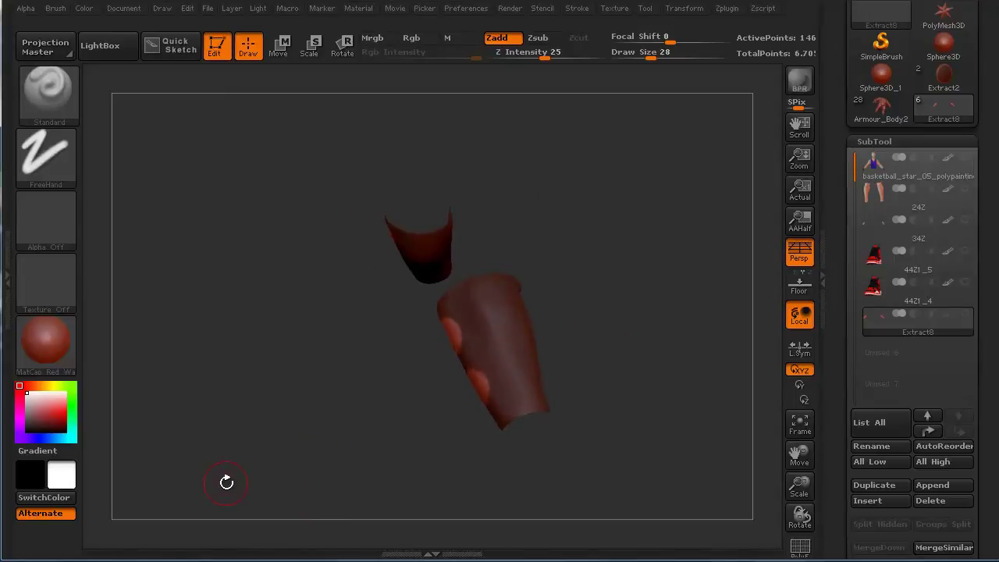
- Pull horn-like spikes out of the unmasked spots on both sleeves with the SnakeHook brush at draw size 48
click(57, 100)
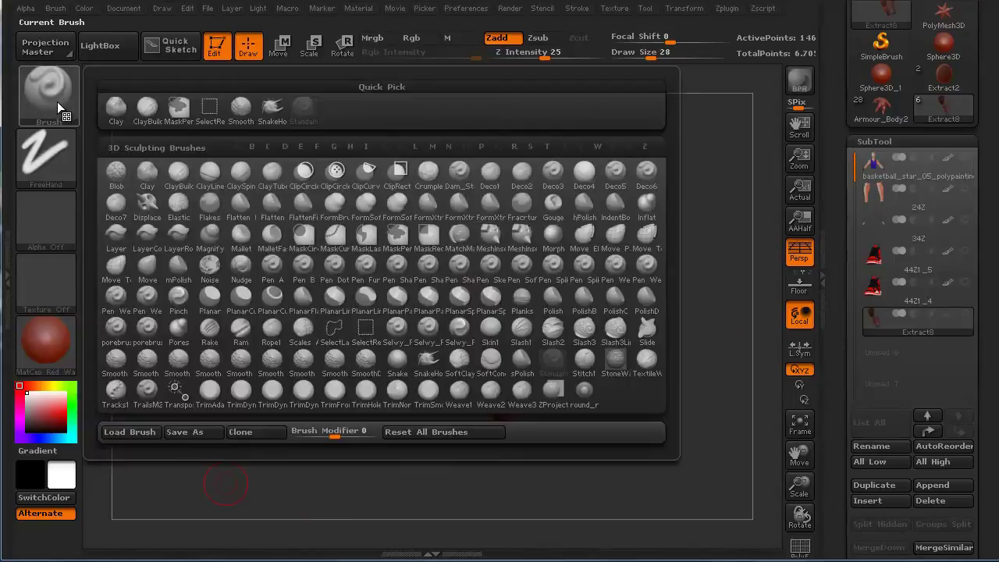
click(255, 109)
drag(308, 419, 342, 389)
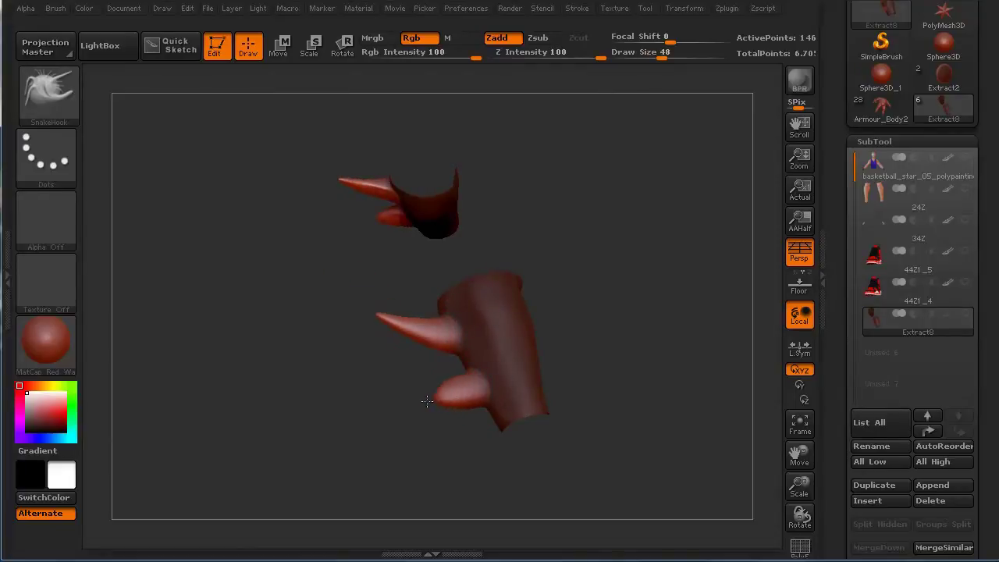
mouse_move(282, 384)
mouse_down()
mouse_move(232, 416)
mouse_move(239, 406)
mouse_move(188, 422)
mouse_move(209, 438)
mouse_up()
mouse_move(273, 433)
mouse_down()
mouse_move(283, 457)
mouse_move(262, 398)
mouse_move(275, 424)
mouse_move(336, 410)
mouse_move(476, 506)
mouse_move(521, 472)
mouse_move(163, 401)
mouse_move(224, 398)
mouse_up()
- Show all the character's subtools again and delete the Extract8 sleeve subtool
click(965, 315)
drag(213, 407, 206, 352)
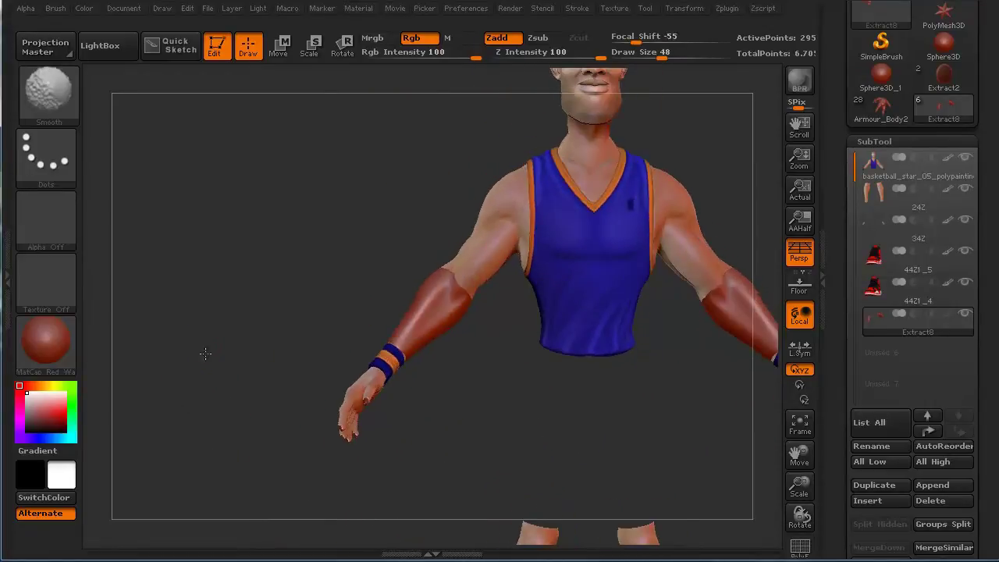
alt+drag(354, 302, 313, 296)
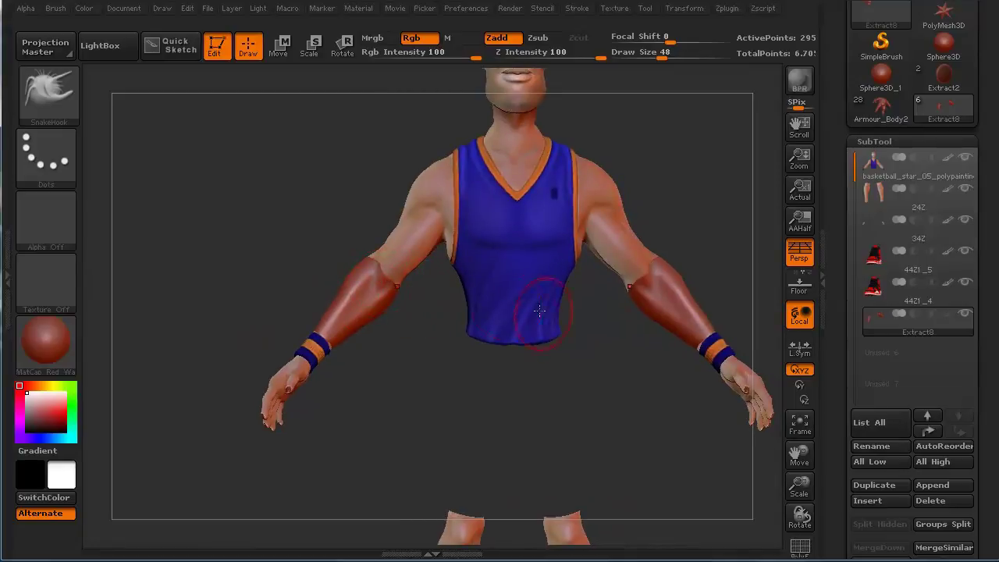
click(931, 500)
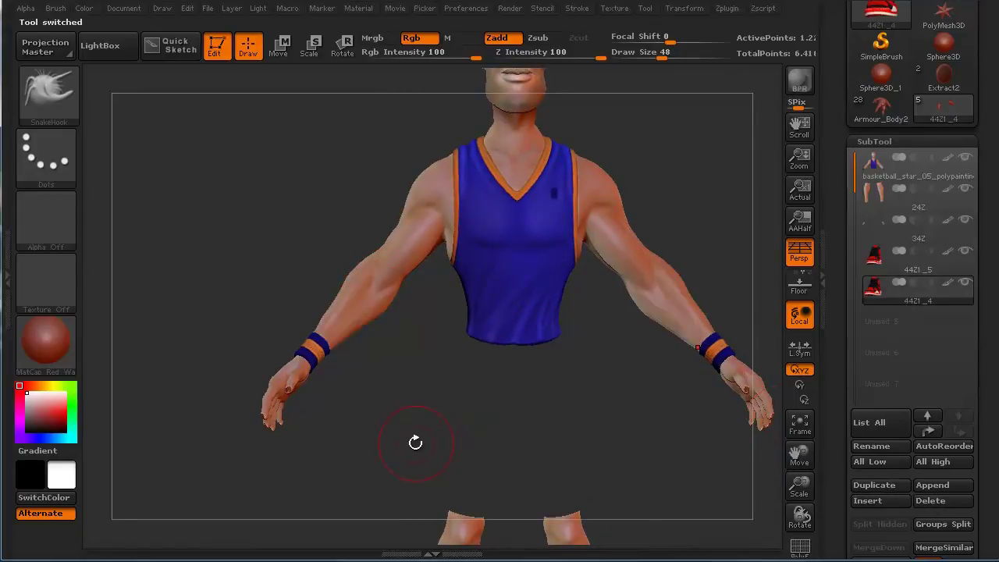
alt+drag(414, 442, 333, 408)
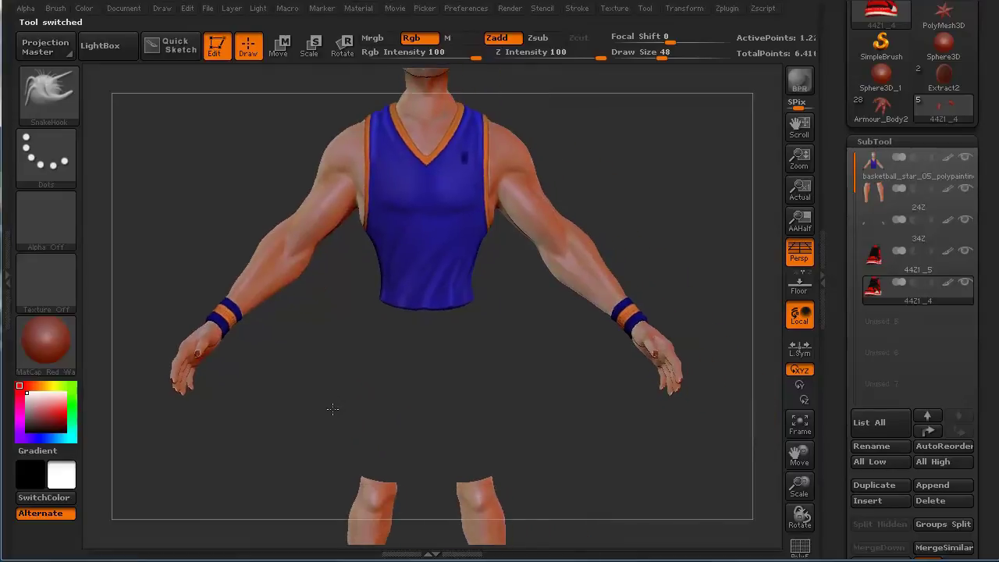
- Make the player's body the active subtool and hide all the other subtools
click(914, 176)
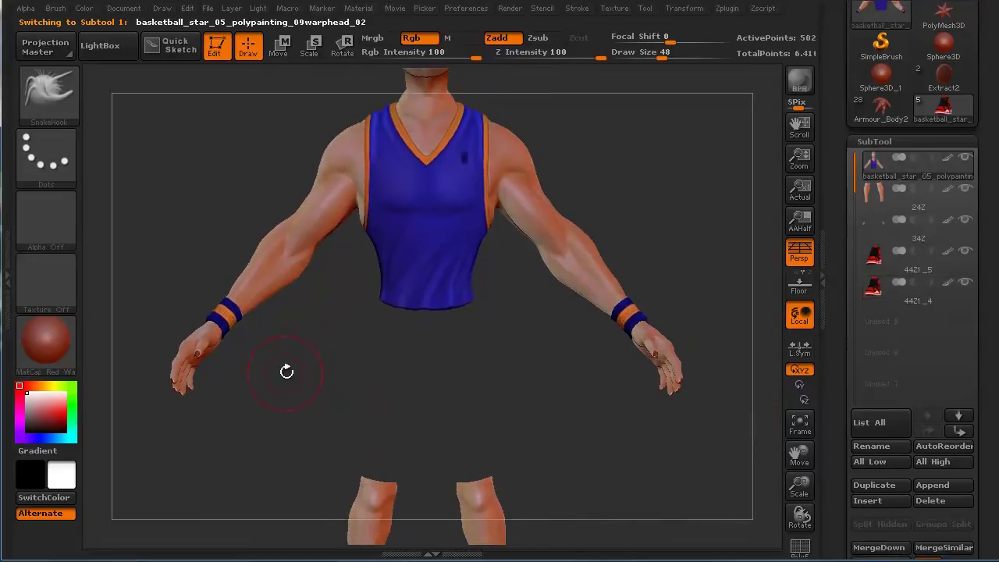
click(965, 159)
alt+drag(317, 368, 389, 458)
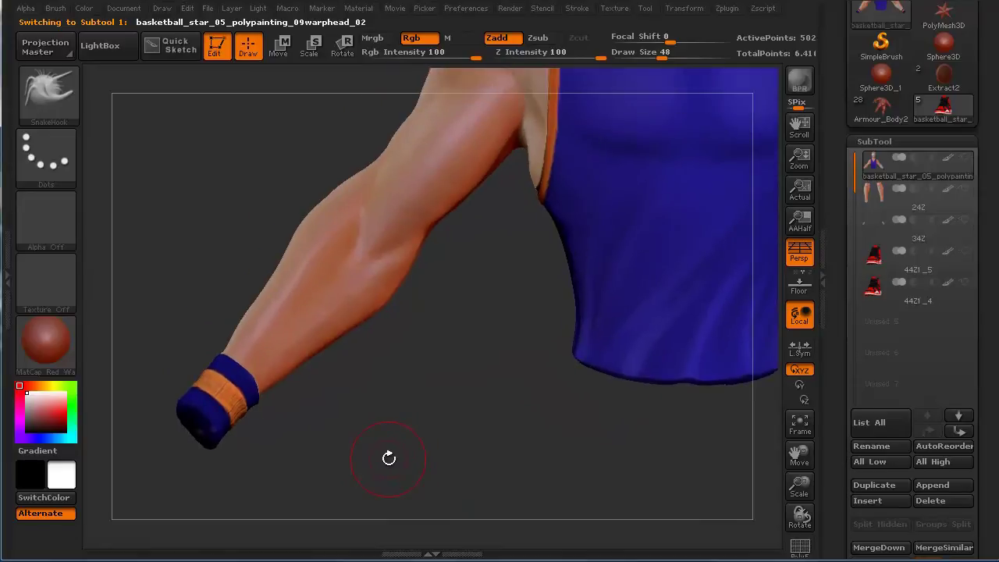
- Mask both forearms from just below the elbow to the wristband
mouse_move(151, 289)
mouse_down()
mouse_move(160, 229)
mouse_move(179, 285)
mouse_move(136, 184)
mouse_up()
drag(180, 261, 226, 259)
drag(257, 289, 195, 456)
key(ctrl)
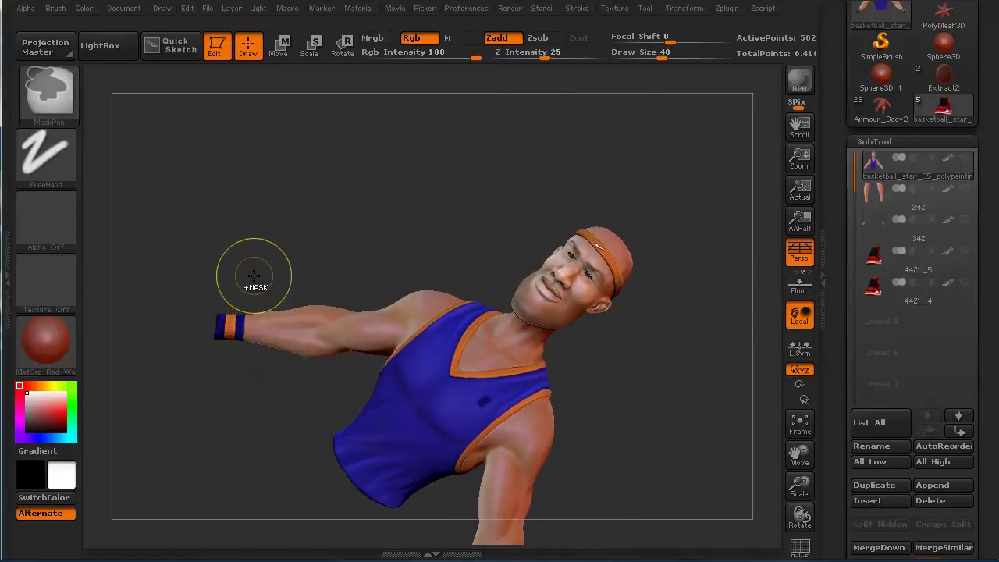
ctrl+drag(284, 342, 334, 385)
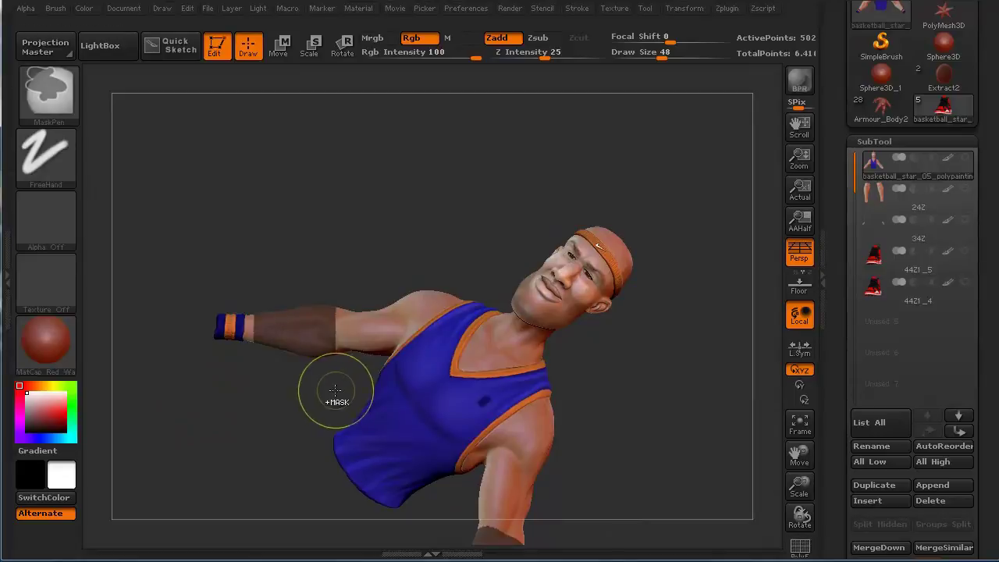
mouse_move(234, 453)
mouse_down()
mouse_move(209, 384)
mouse_move(151, 335)
mouse_move(156, 312)
mouse_move(225, 437)
mouse_move(208, 465)
mouse_move(190, 403)
mouse_move(221, 497)
mouse_up()
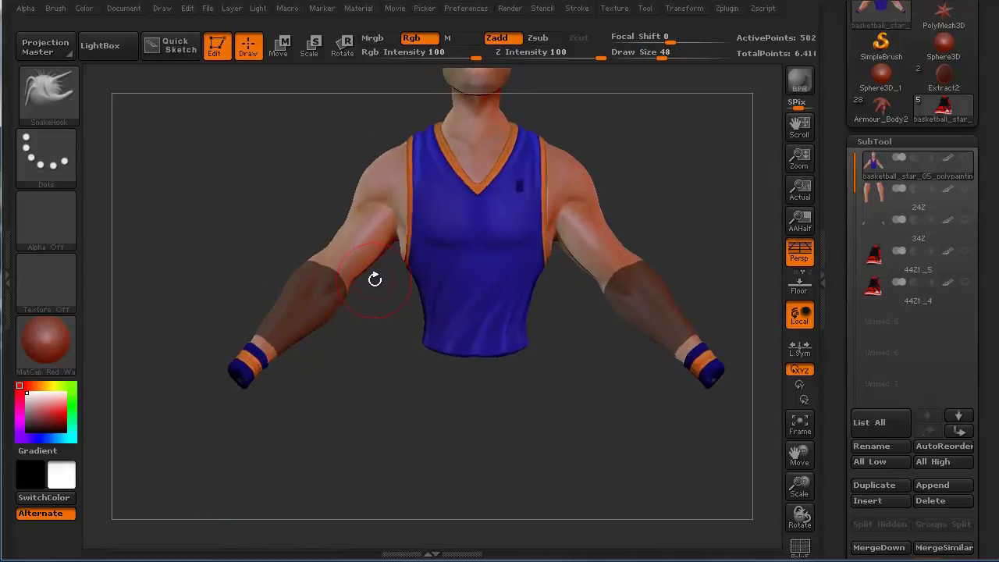
- Extract the masked forearms as a new subtool with a thickness of 0.03 and inspect the resulting sleeves
drag(374, 279, 172, 443)
drag(234, 294, 310, 339)
drag(226, 413, 210, 454)
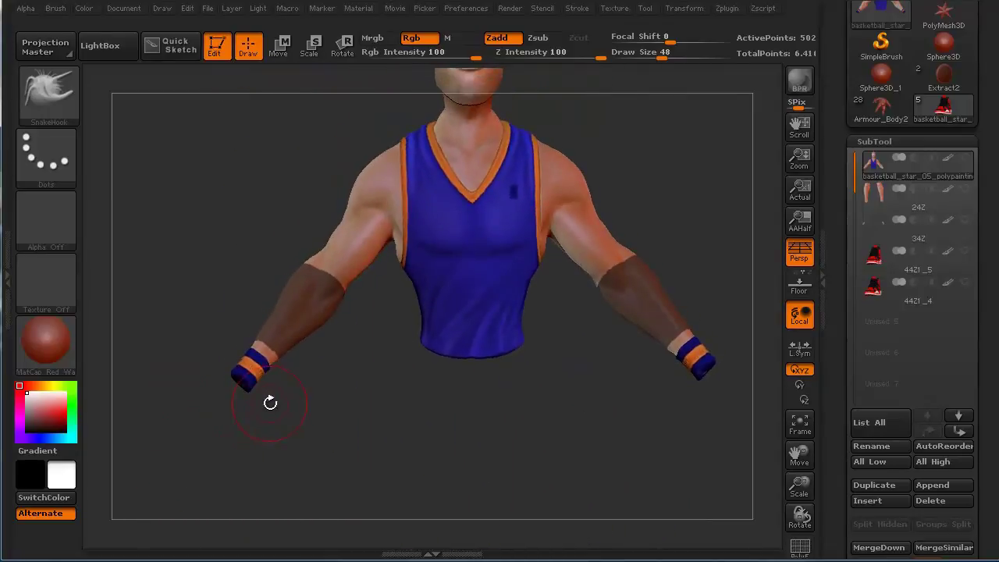
mouse_move(354, 466)
mouse_down()
mouse_move(343, 462)
mouse_move(416, 456)
mouse_move(349, 475)
mouse_up()
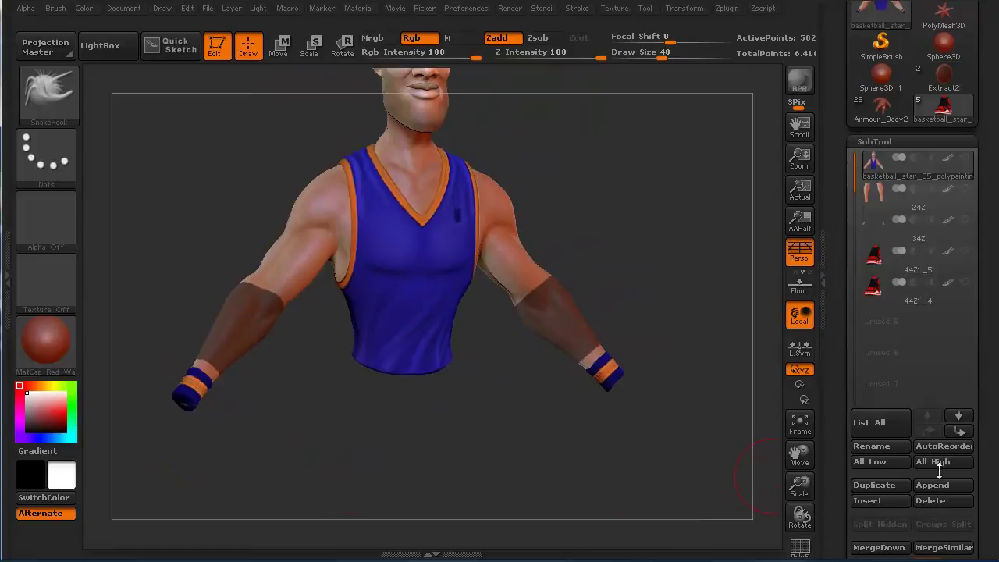
drag(982, 464, 990, 348)
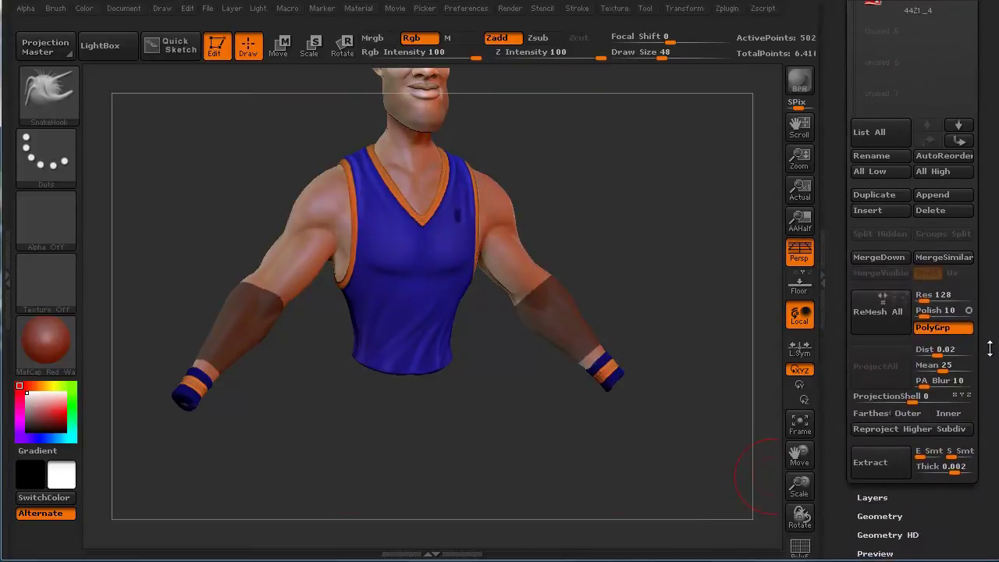
click(954, 465)
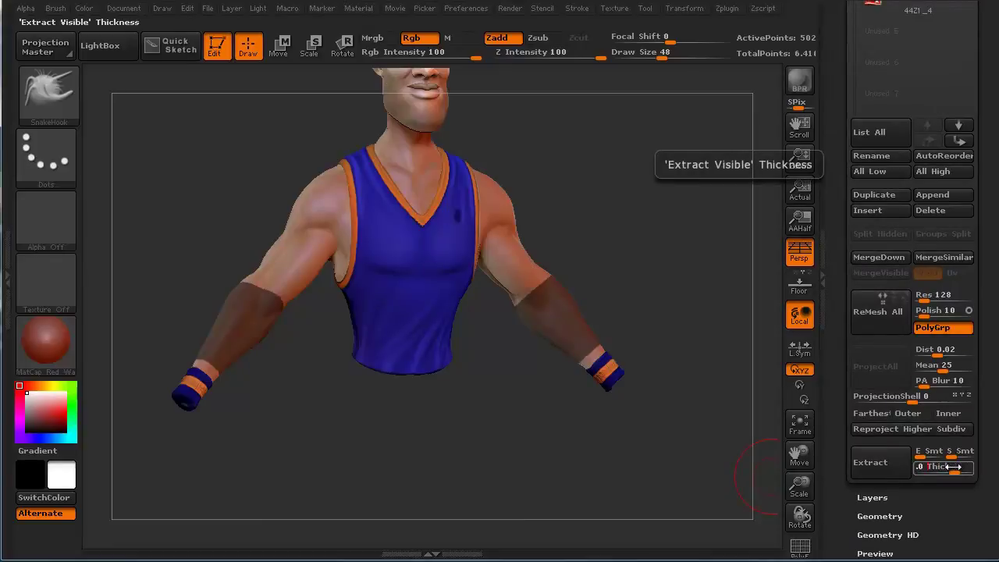
text(.09)
key(Return)
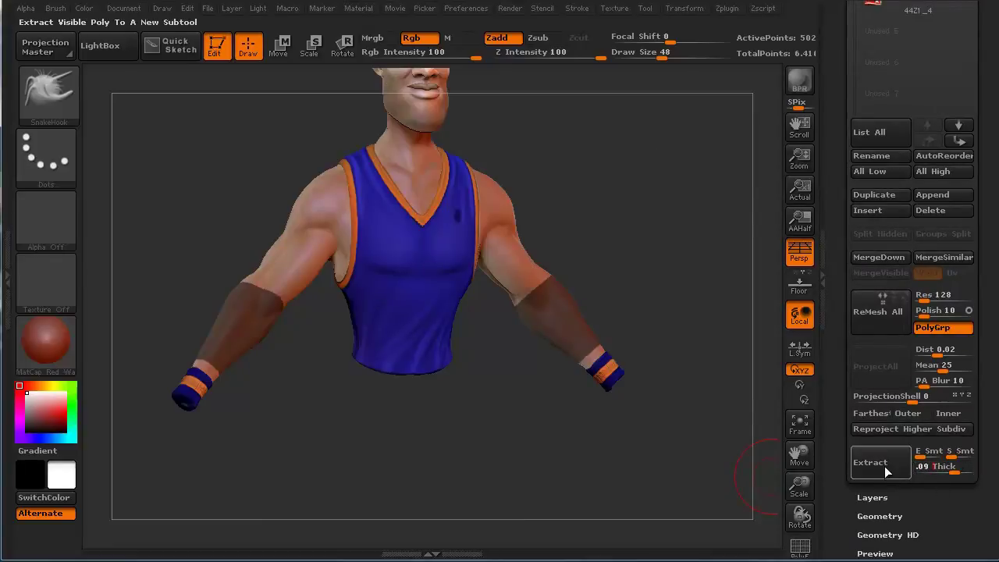
click(925, 466)
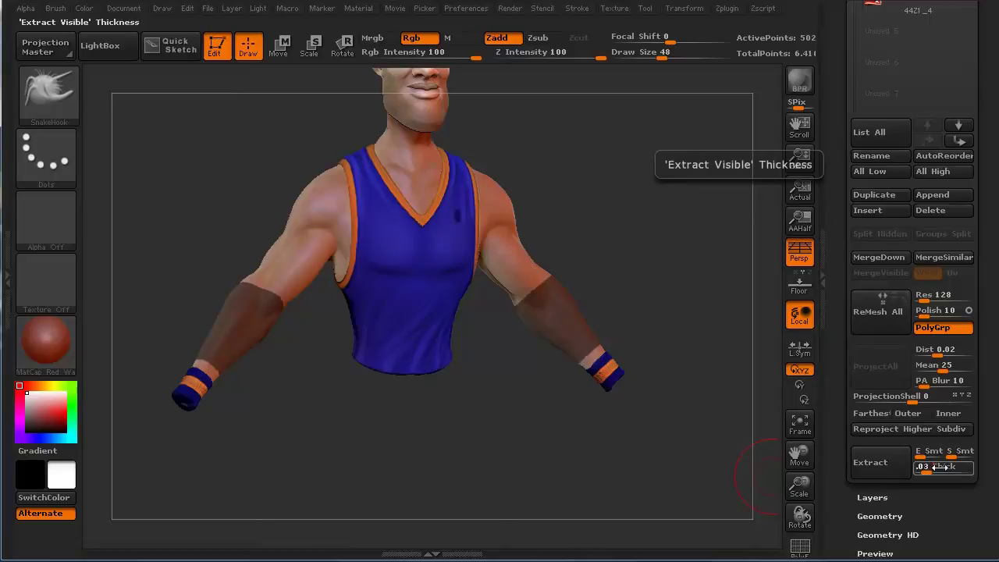
key(Return)
click(874, 464)
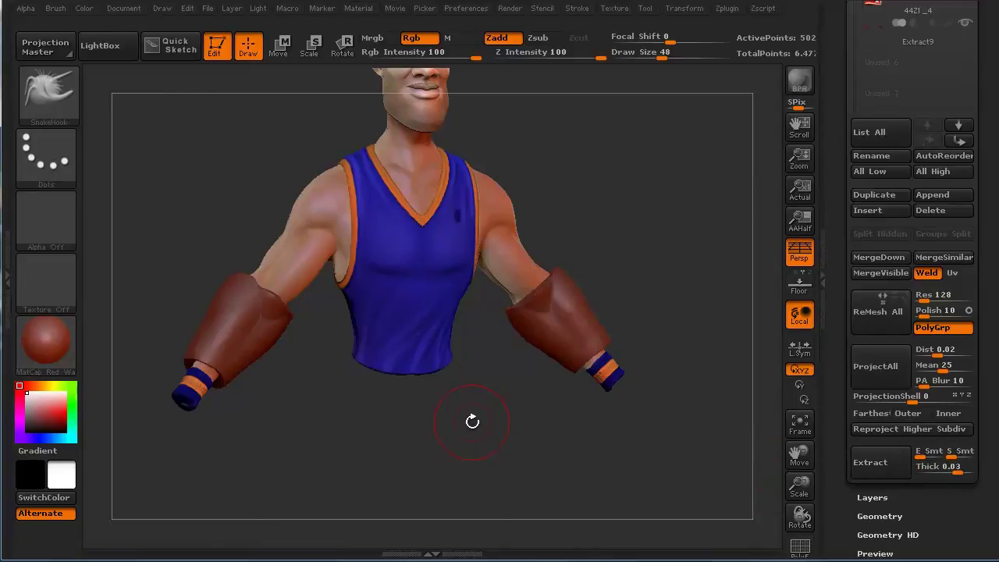
drag(472, 422, 285, 374)
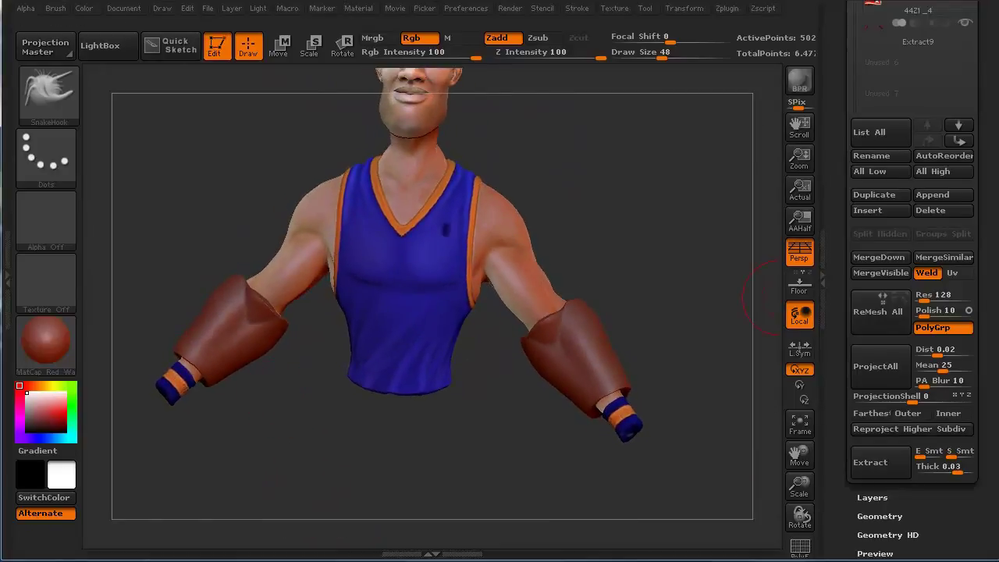
- Delete the Extract9 subtool and make the player's masked body the active subtool again
scroll(991, 161, up, 3)
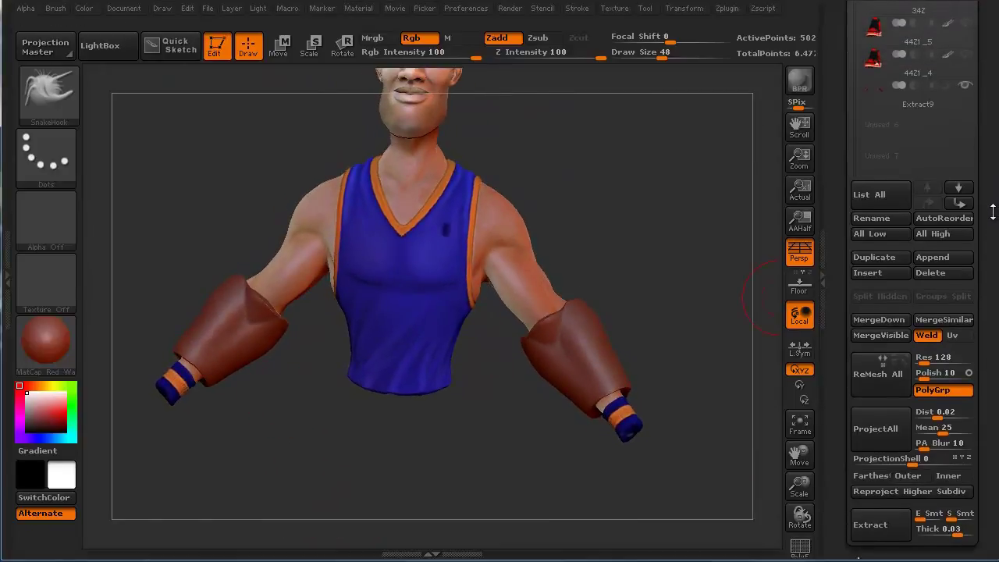
click(927, 104)
click(930, 274)
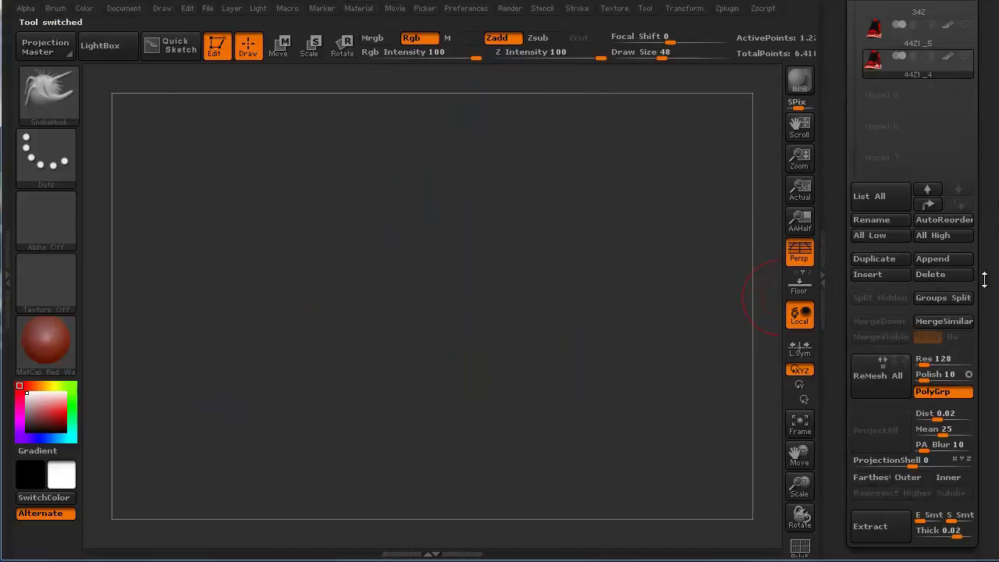
mouse_move(984, 278)
mouse_down()
mouse_move(994, 365)
mouse_move(989, 260)
mouse_up()
click(952, 110)
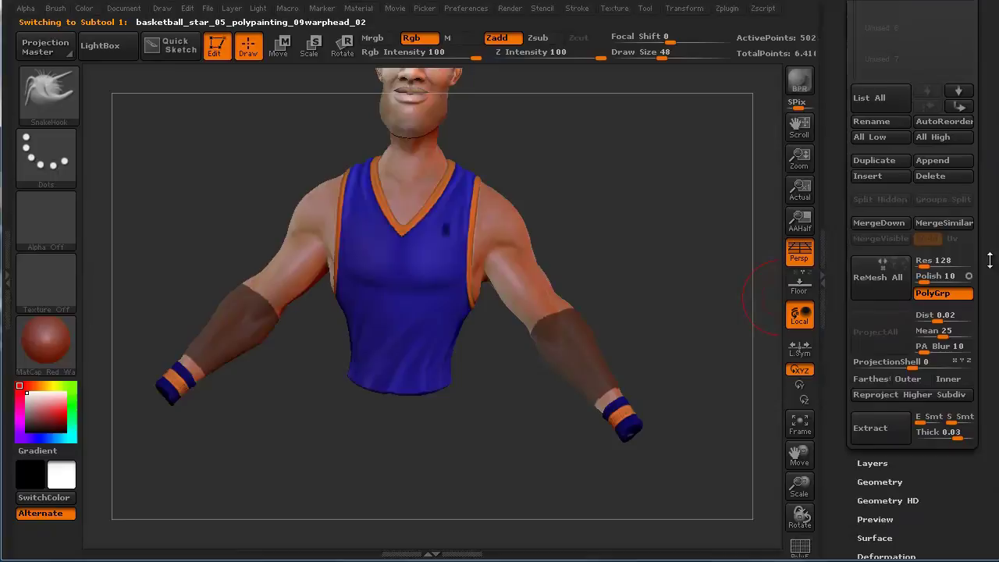
- Set the extraction thickness to 0.07 and extract the masked forearms
click(940, 433)
text(0)
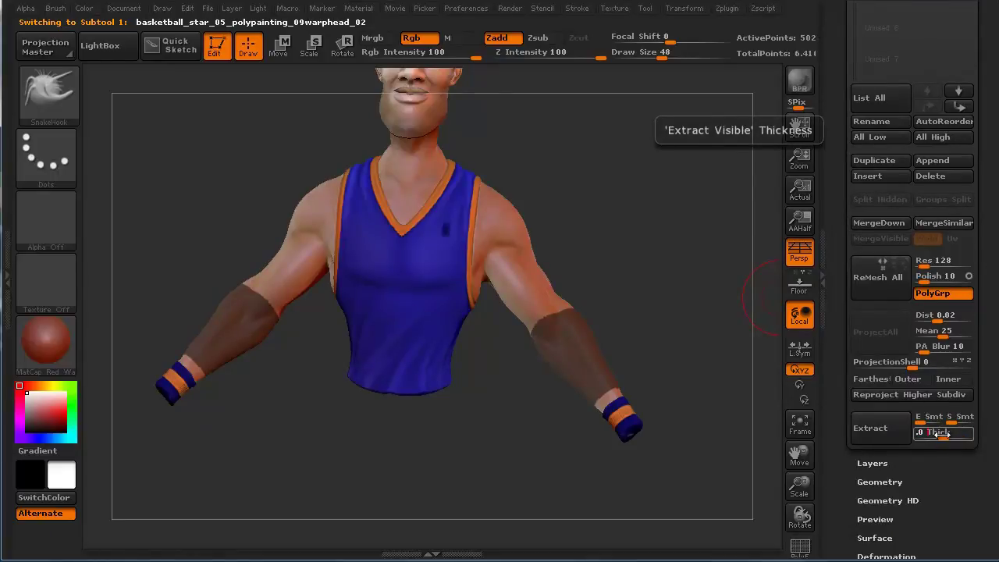
text(.07)
key(Return)
click(868, 430)
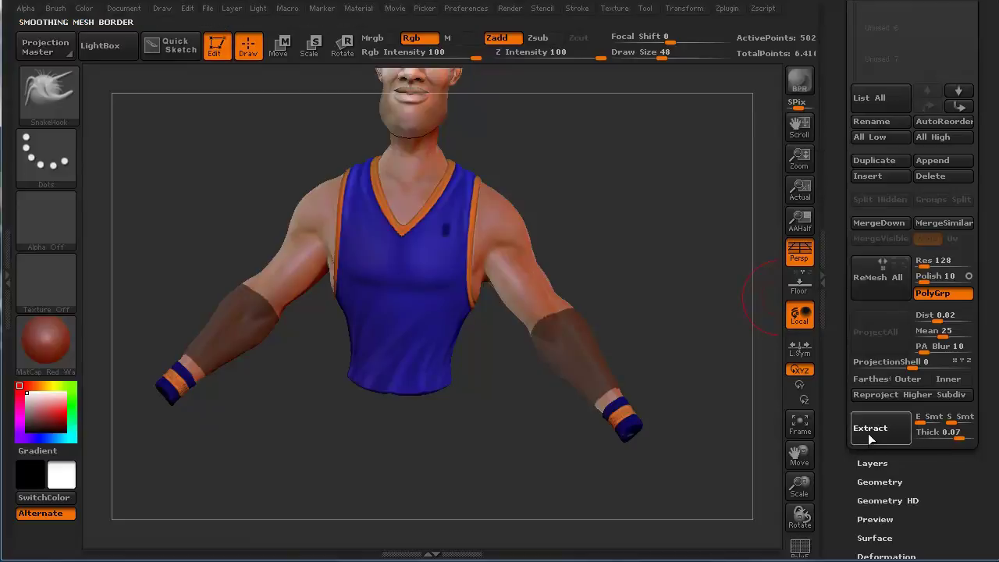
- Delete the Extract10 subtool and make the player's masked body the active subtool again
mouse_move(394, 458)
mouse_down()
mouse_move(388, 445)
mouse_move(406, 469)
mouse_up()
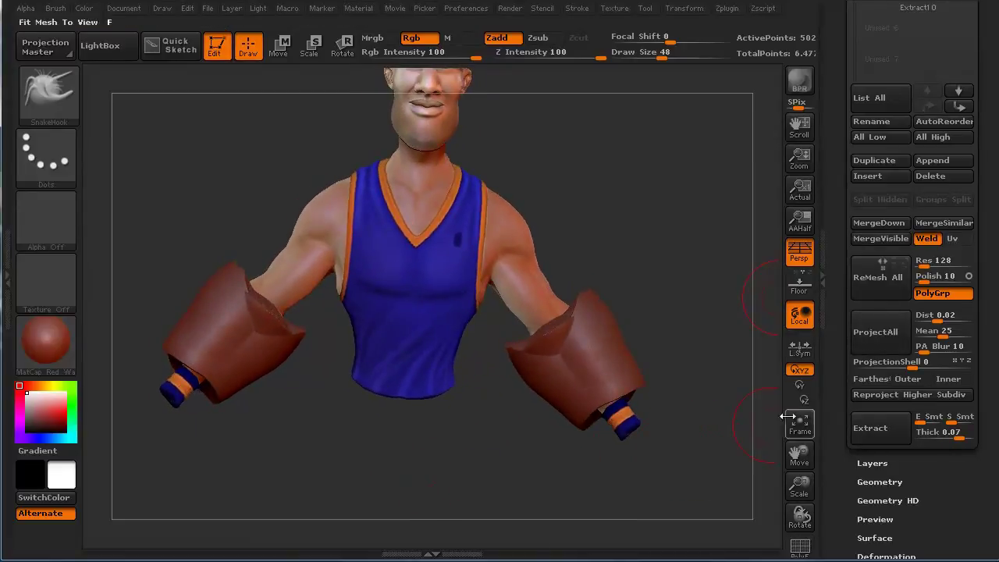
scroll(951, 202, up, 3)
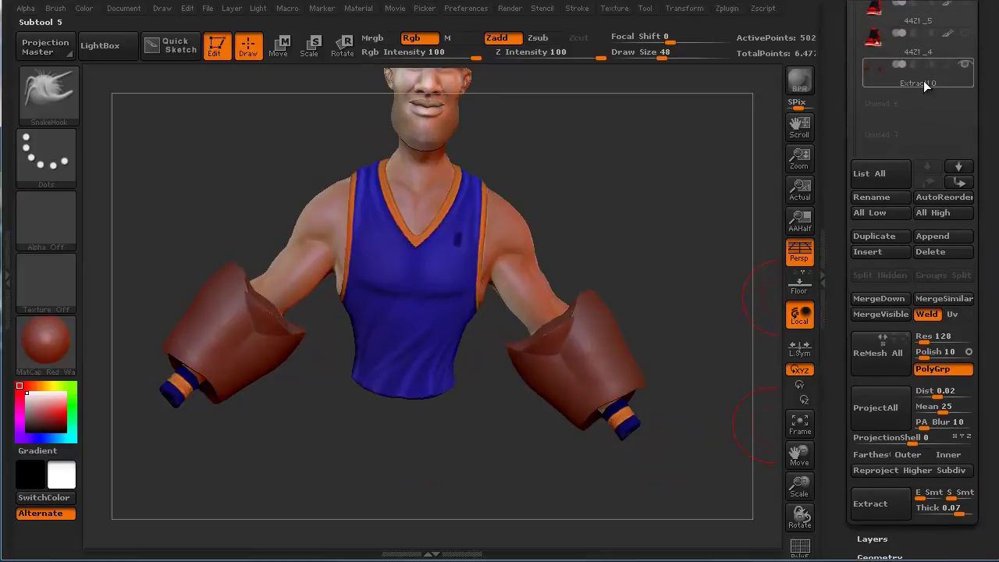
click(919, 81)
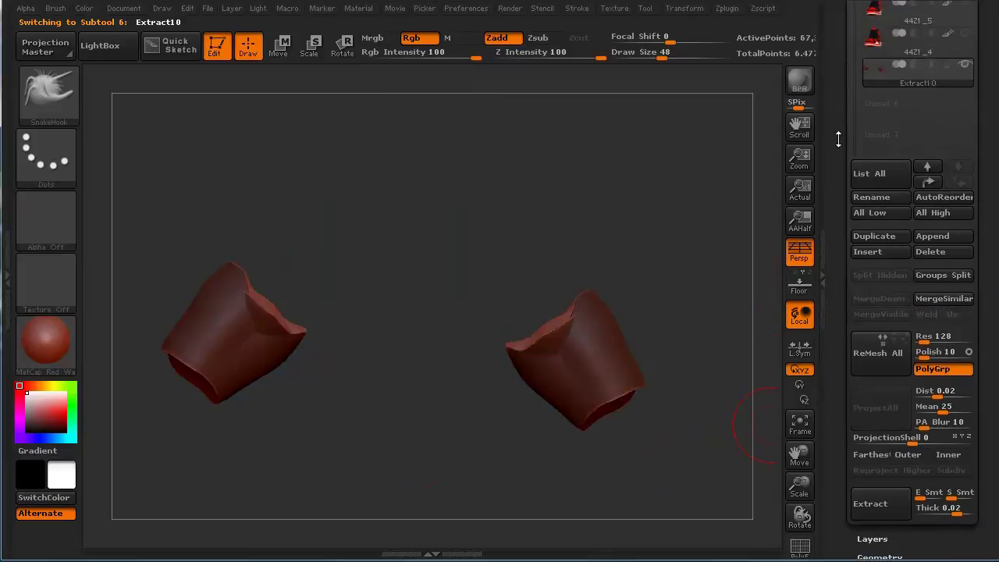
click(933, 251)
scroll(956, 202, up, 5)
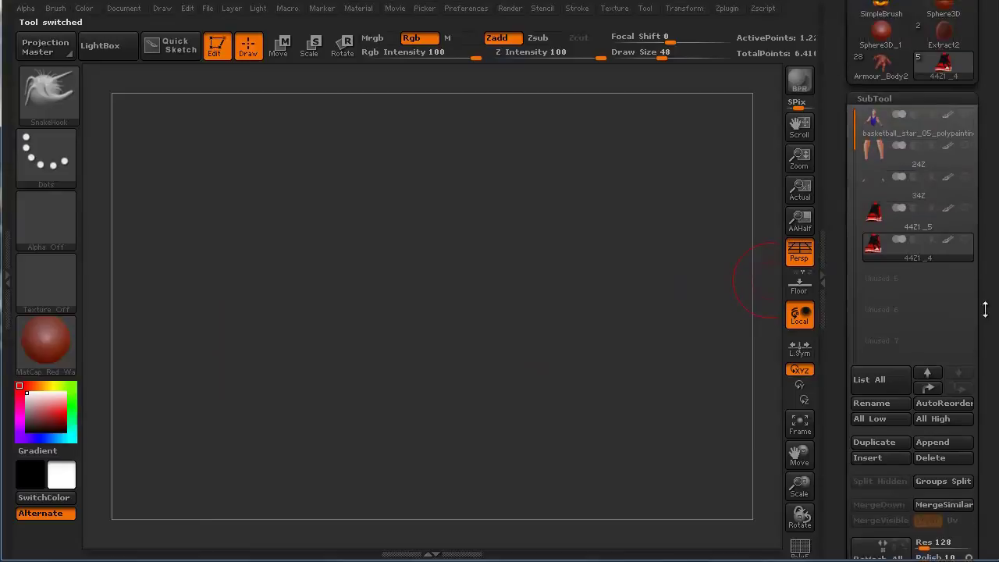
click(928, 164)
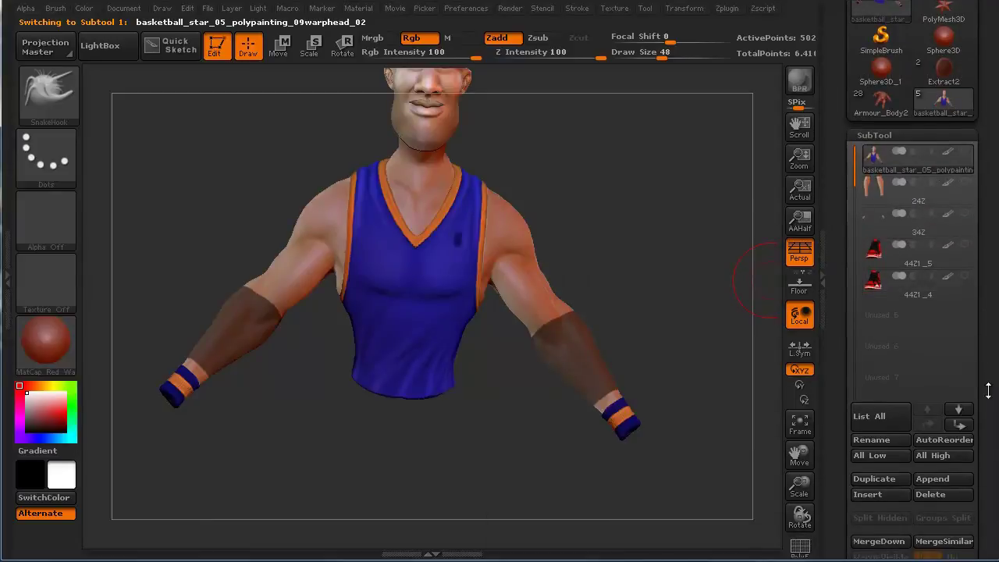
- Set the extraction thickness to 0.01, extract the masked forearms as a new subtool and inspect the sleeves
scroll(986, 265, down, 5)
scroll(984, 258, down, 5)
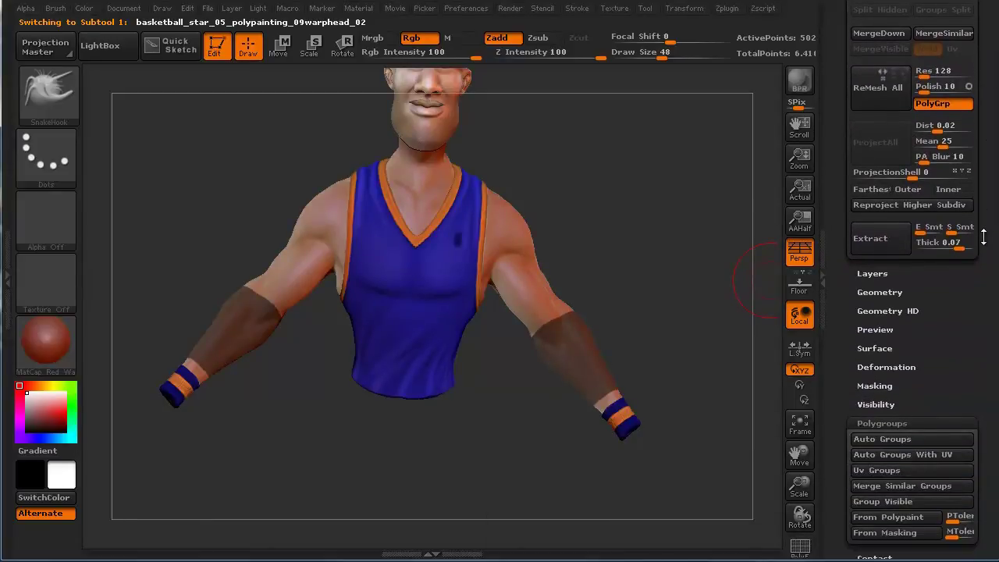
scroll(985, 255, up, 3)
click(957, 353)
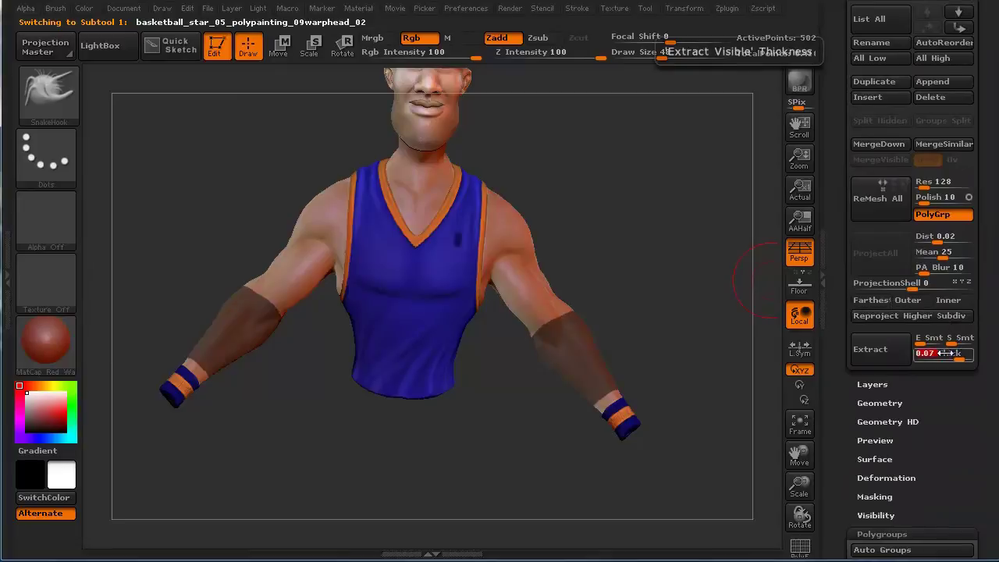
text(.01 Thick)
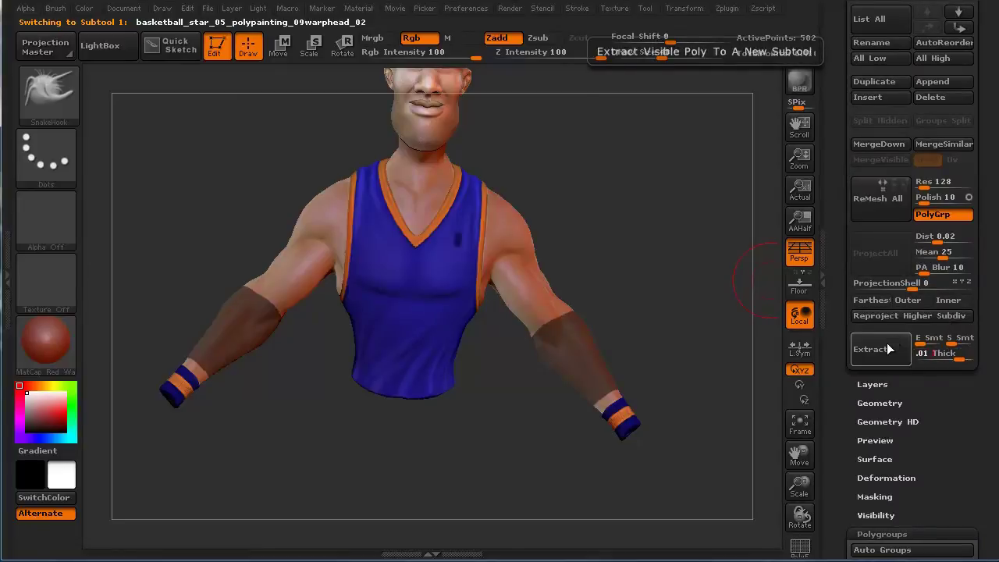
click(873, 349)
drag(238, 491, 317, 429)
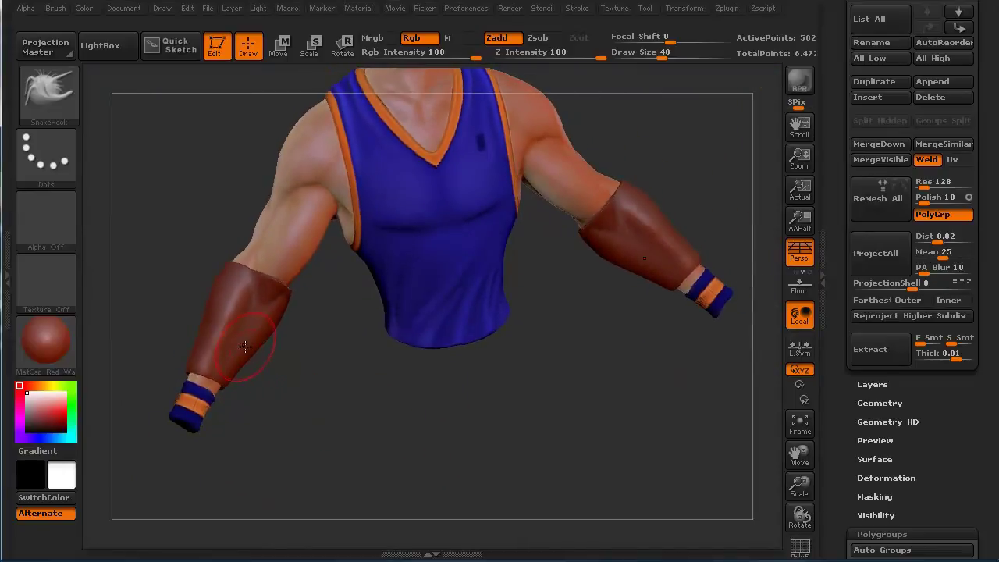
- Make the Extract11 sleeves the active subtool and isolate their outer-surface polygroup
scroll(943, 430, up, 5)
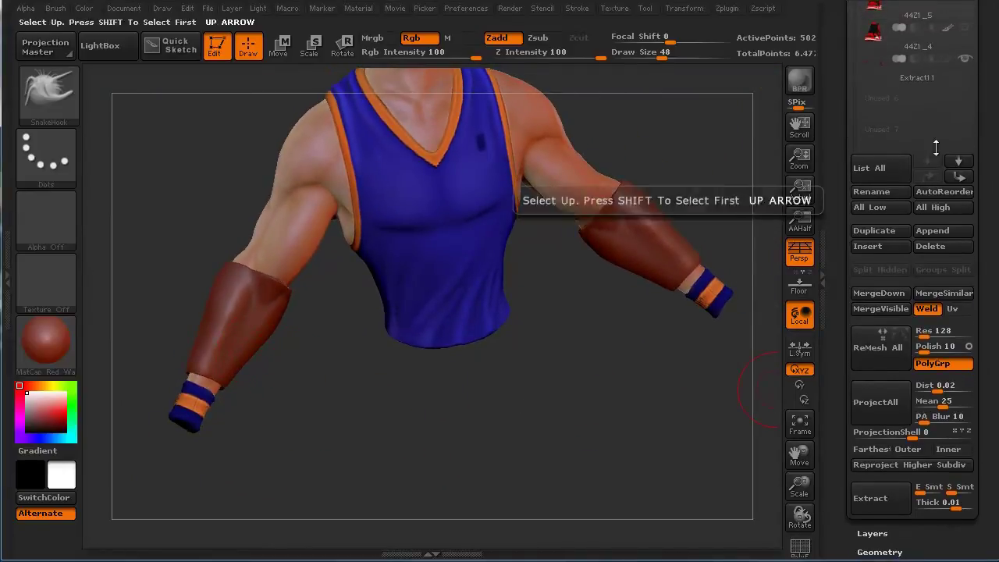
click(913, 75)
mouse_move(349, 465)
mouse_down()
mouse_move(343, 452)
mouse_move(361, 471)
mouse_up()
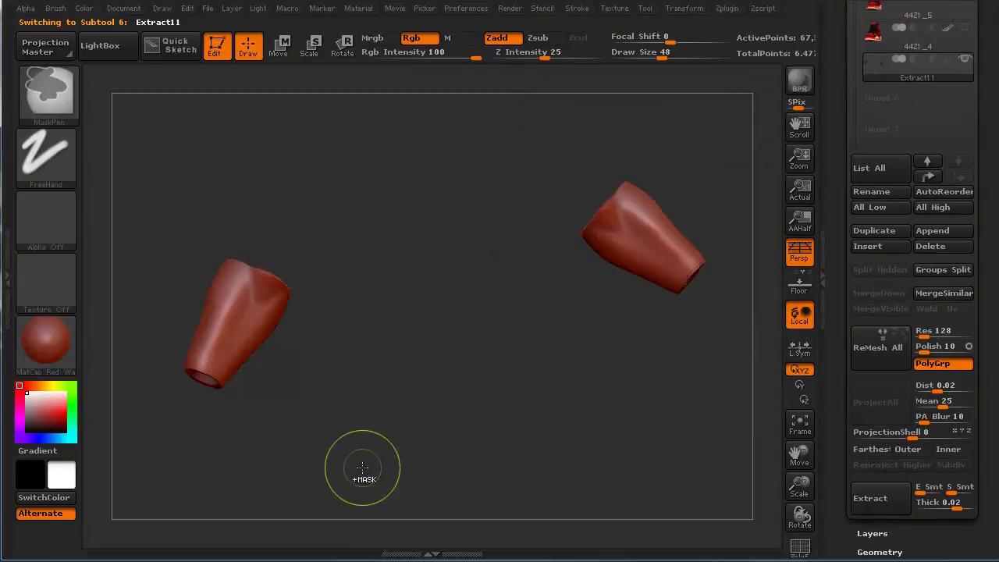
ctrl+shift+click(255, 334)
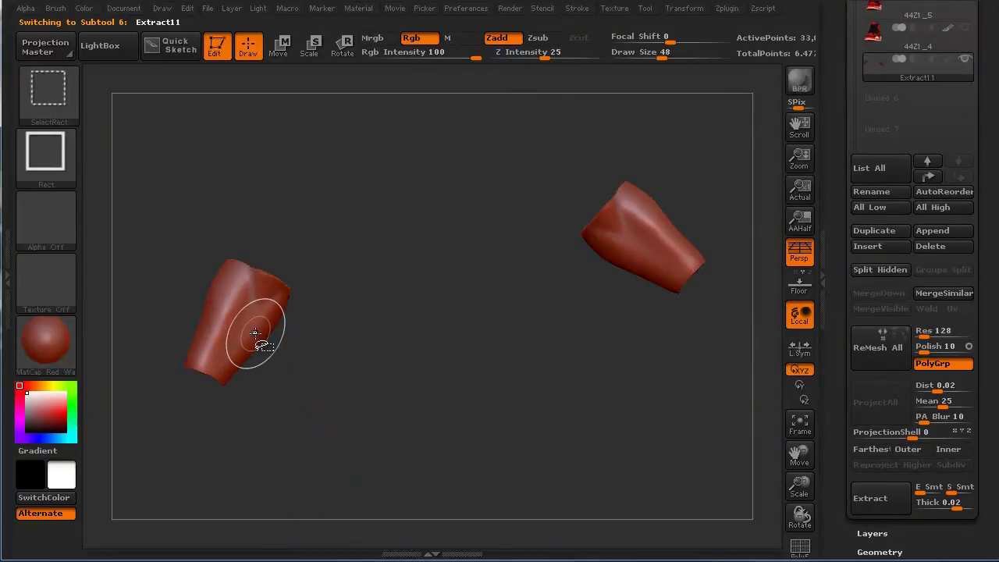
drag(297, 446, 180, 428)
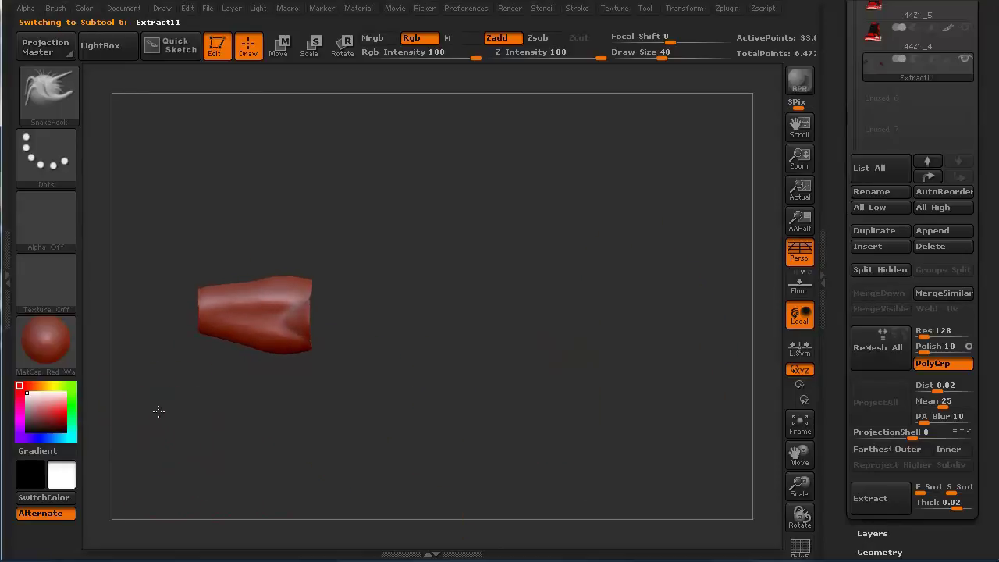
ctrl+drag(211, 238, 298, 379)
mouse_move(300, 390)
mouse_down()
mouse_move(289, 417)
mouse_move(268, 426)
mouse_move(127, 379)
mouse_move(198, 349)
mouse_move(232, 374)
mouse_up()
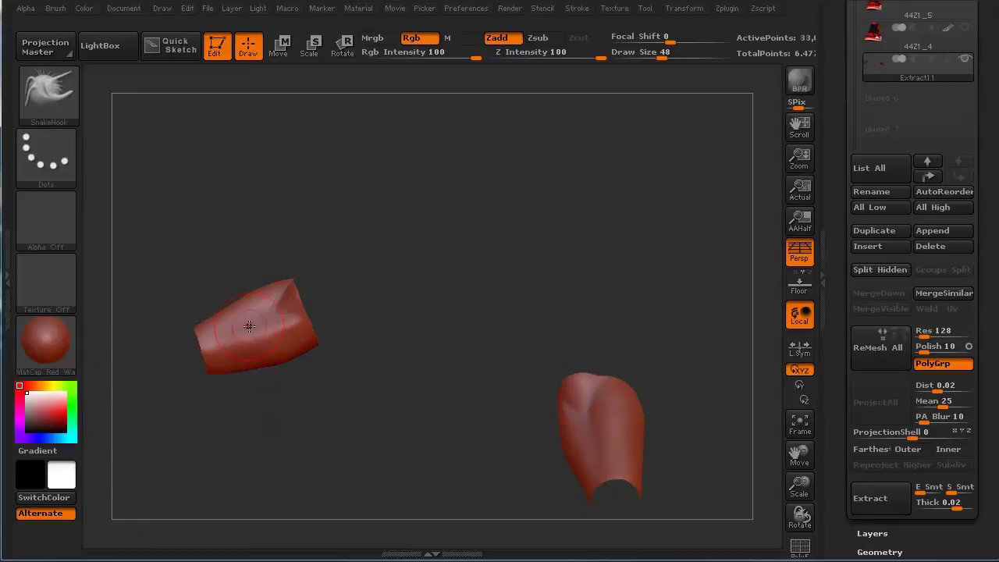
mouse_move(386, 388)
mouse_down()
mouse_move(350, 470)
mouse_move(208, 475)
mouse_move(203, 428)
mouse_move(140, 398)
mouse_move(143, 382)
mouse_up()
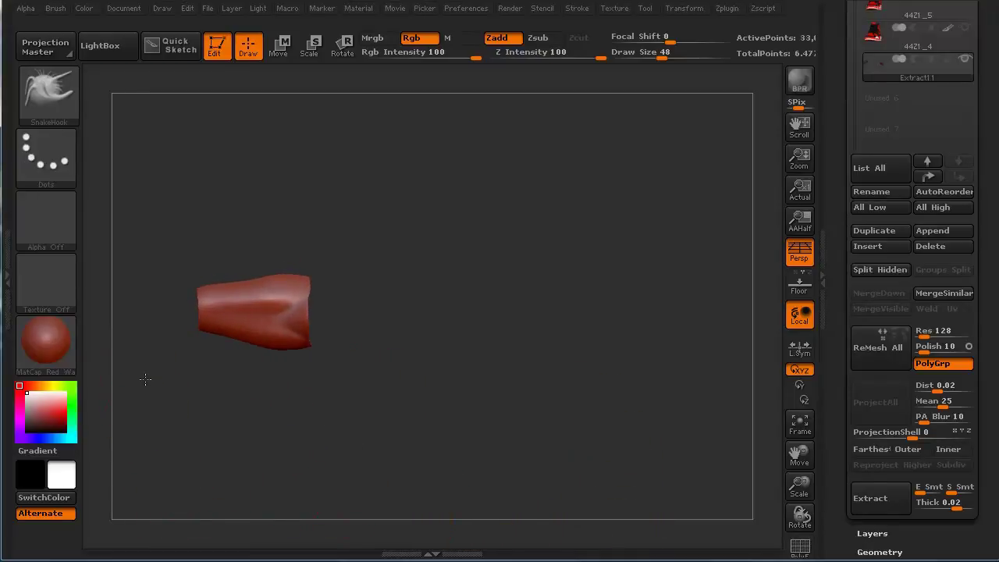
- Mask the middle section of both sleeves, leaving a band unmasked at the elbow and wrist ends
key(ctrl)
ctrl+drag(217, 257, 290, 375)
drag(266, 421, 336, 413)
- Slightly inflate the unmasked end bands of both sleeves with the Inflate deformation
drag(975, 446, 985, 318)
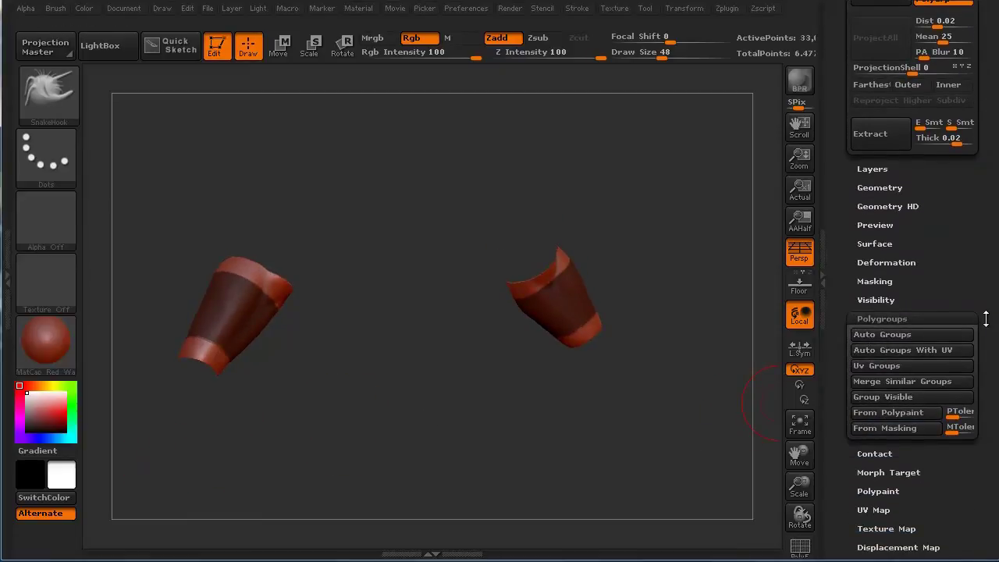
click(897, 261)
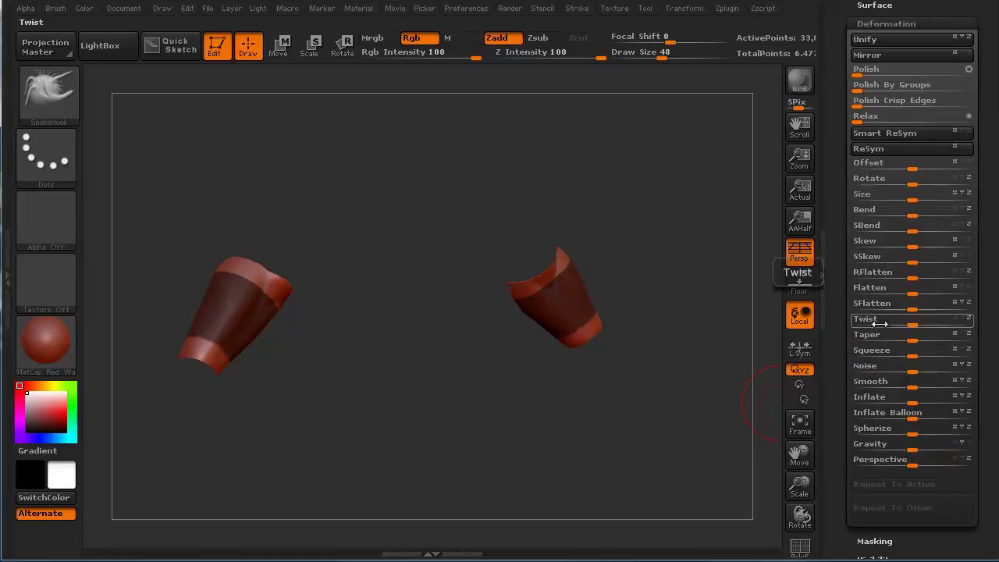
drag(922, 403, 925, 402)
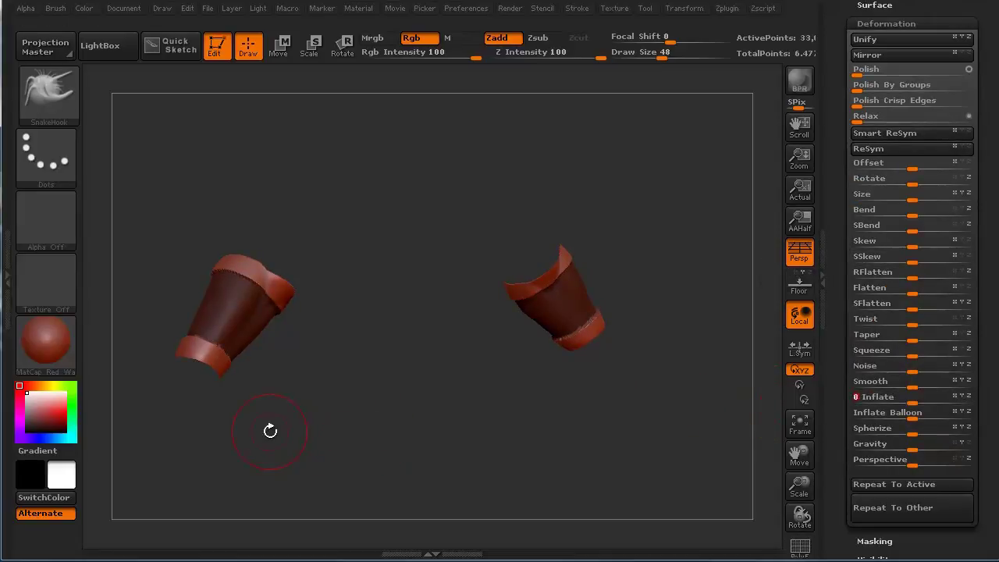
- Clear the mask, reveal the sleeves' hidden polygroups and show all the other subtools again
mouse_move(268, 428)
ctrl+mouse_down()
mouse_move(292, 479)
mouse_move(283, 452)
ctrl+mouse_up()
ctrl+shift+click(287, 466)
drag(986, 167, 997, 367)
shift+click(966, 273)
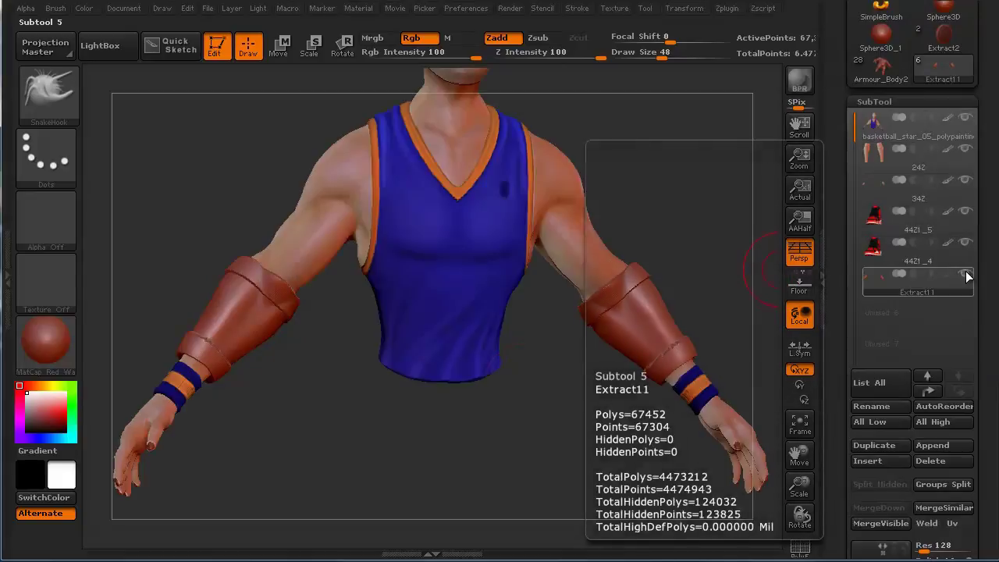
mouse_move(352, 420)
mouse_down()
mouse_move(352, 447)
mouse_move(328, 473)
mouse_move(322, 414)
mouse_move(390, 437)
mouse_move(564, 404)
mouse_move(338, 415)
mouse_up()
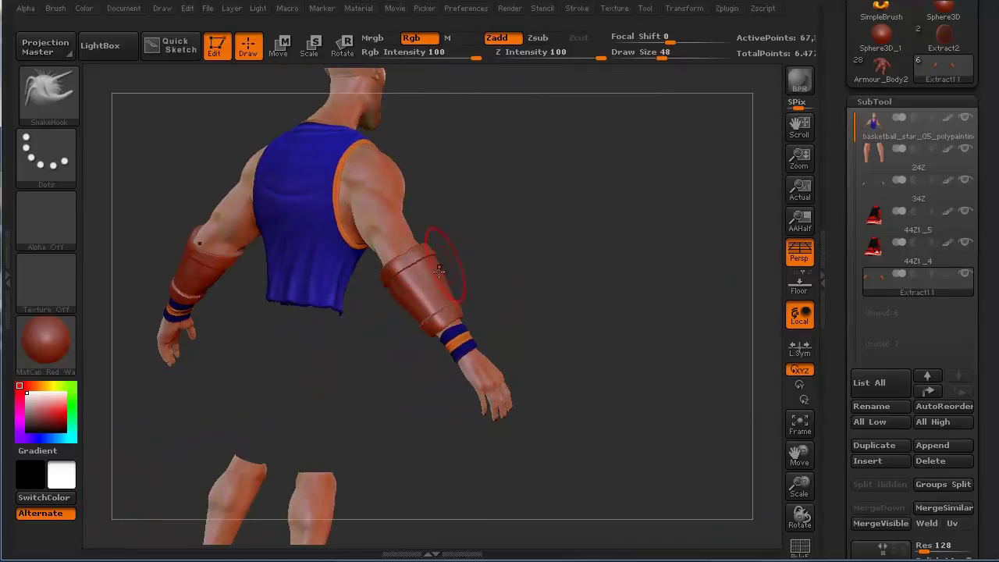
- Mask a round spot in the middle of each sleeve with draw size 28
drag(377, 379, 210, 282)
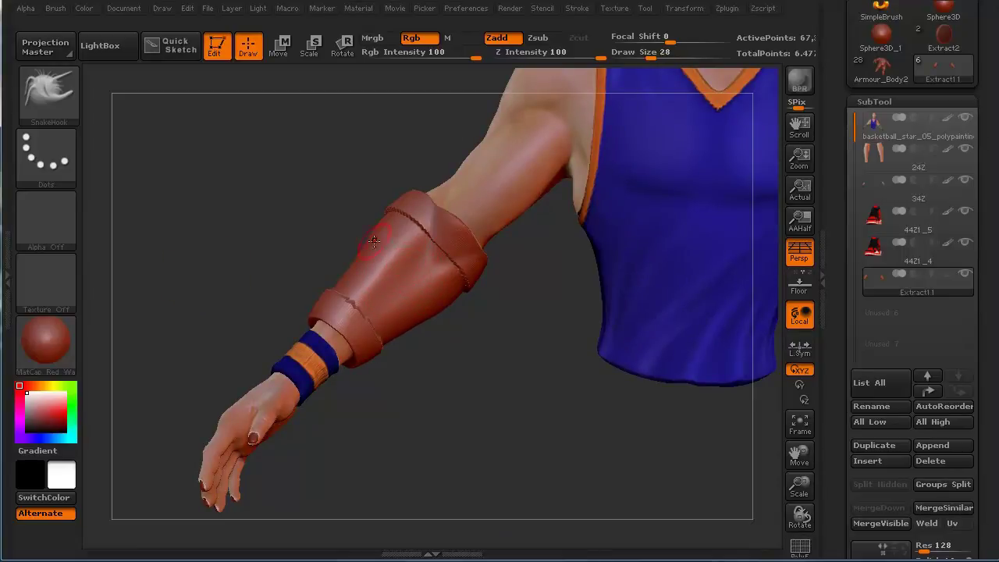
drag(304, 198, 303, 195)
key(ctrl)
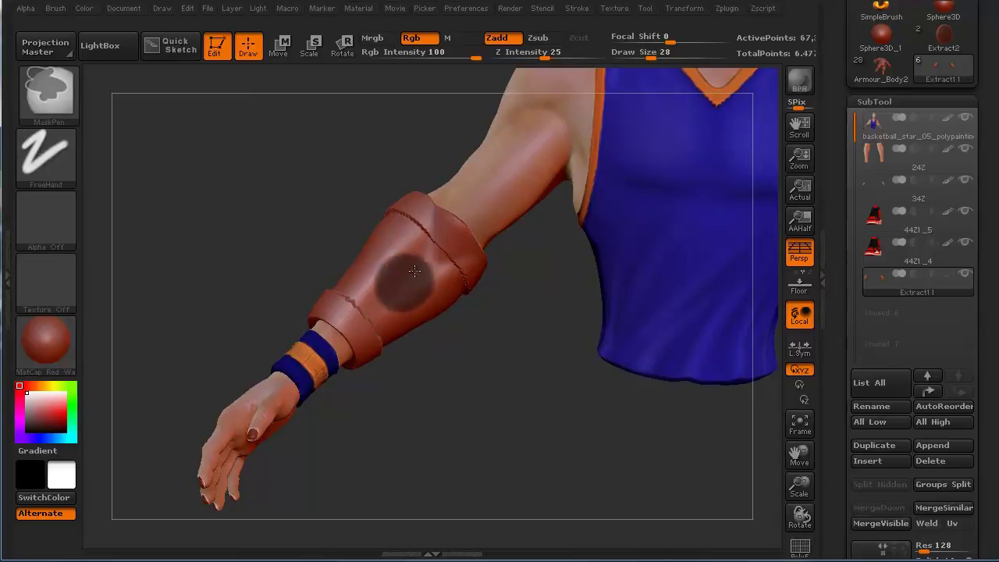
ctrl+click(403, 294)
alt+drag(454, 352, 433, 429)
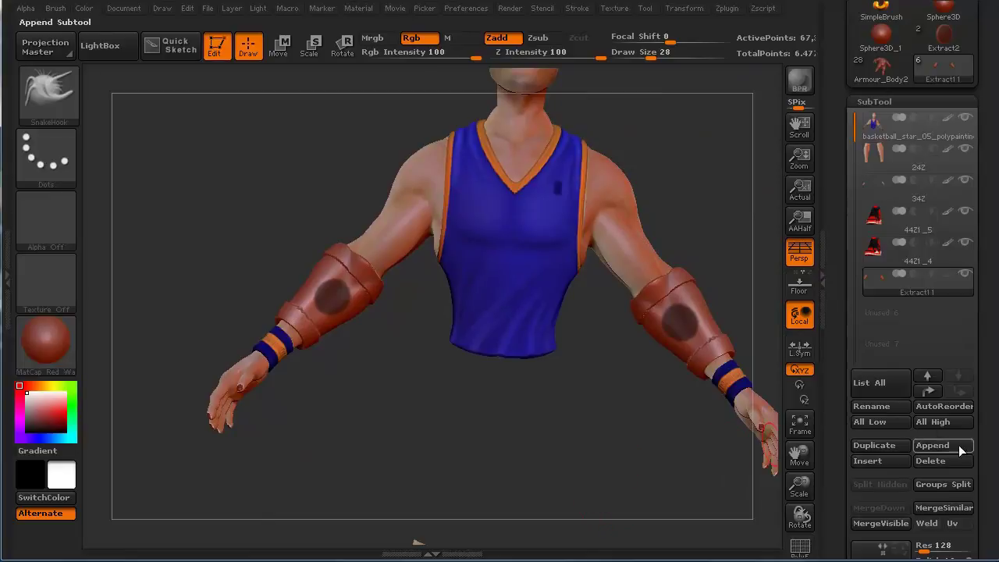
- Extract the masked round spots as a new subtool with a thickness of 0.02 and inspect the discs
drag(989, 546, 989, 367)
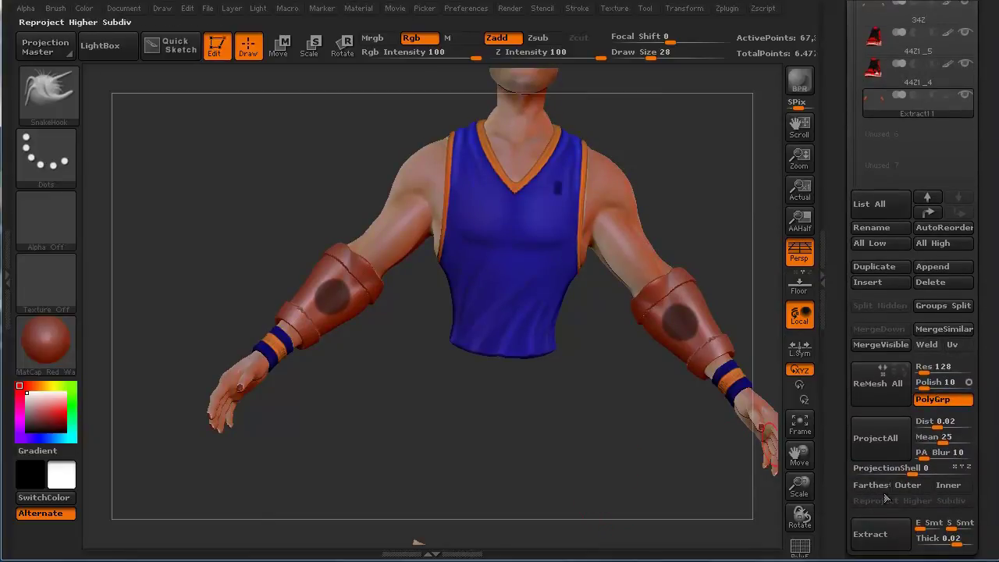
click(869, 534)
mouse_move(378, 452)
mouse_down()
mouse_move(444, 455)
mouse_move(416, 470)
mouse_move(397, 456)
mouse_up()
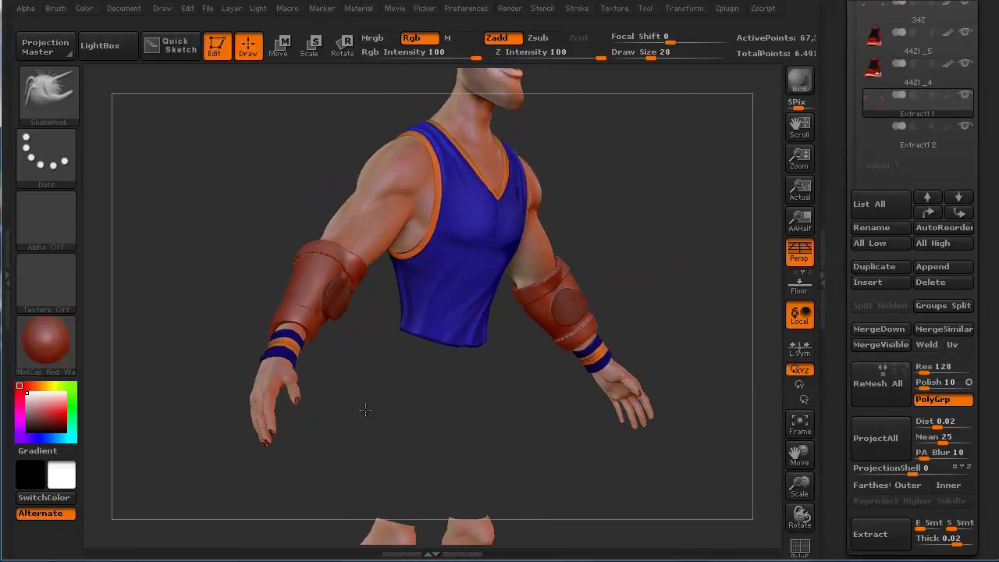
alt+drag(365, 410, 378, 378)
- Hide every subtool except the Extract11 sleeves and clear the mask from them
mouse_move(946, 119)
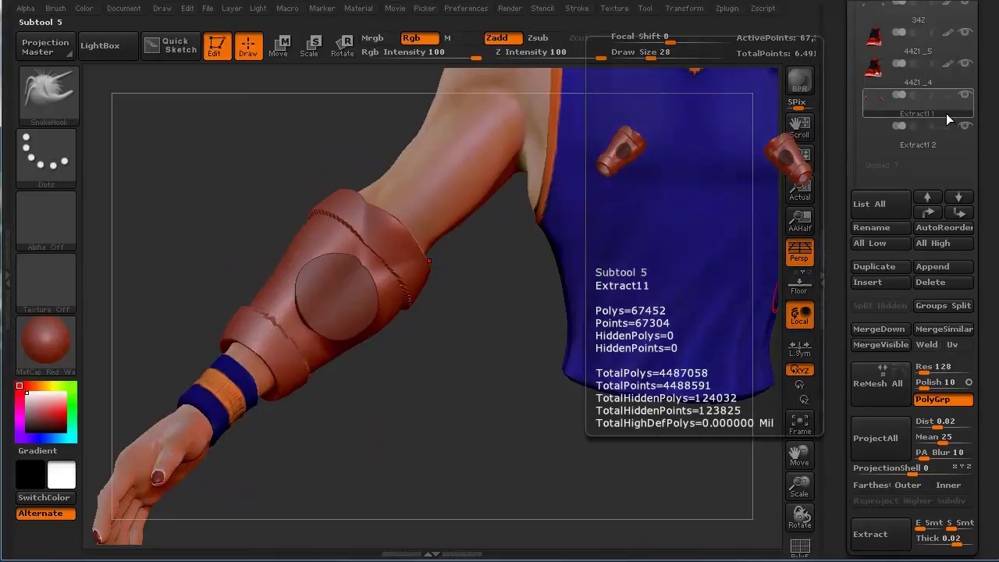
click(964, 95)
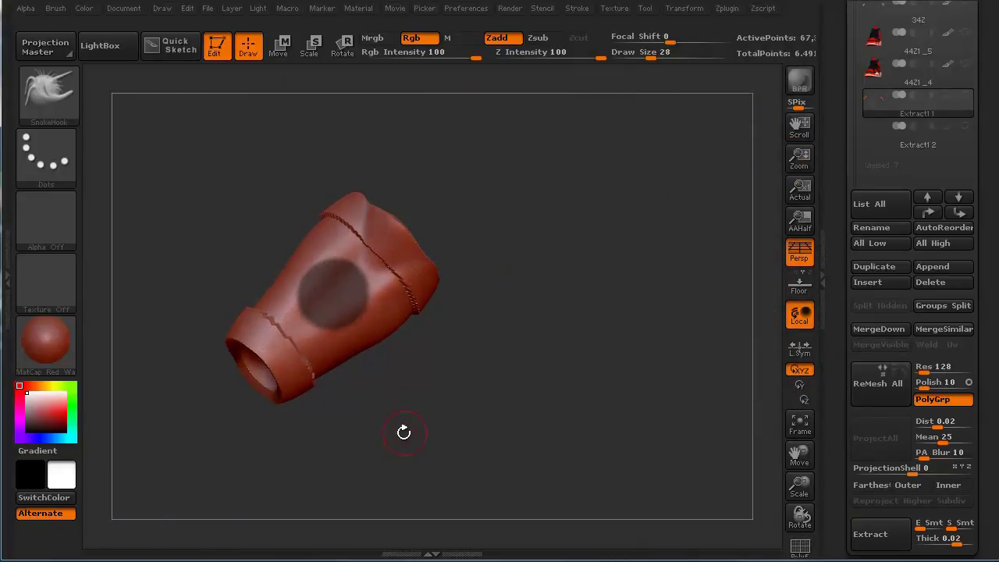
ctrl+drag(404, 431, 442, 437)
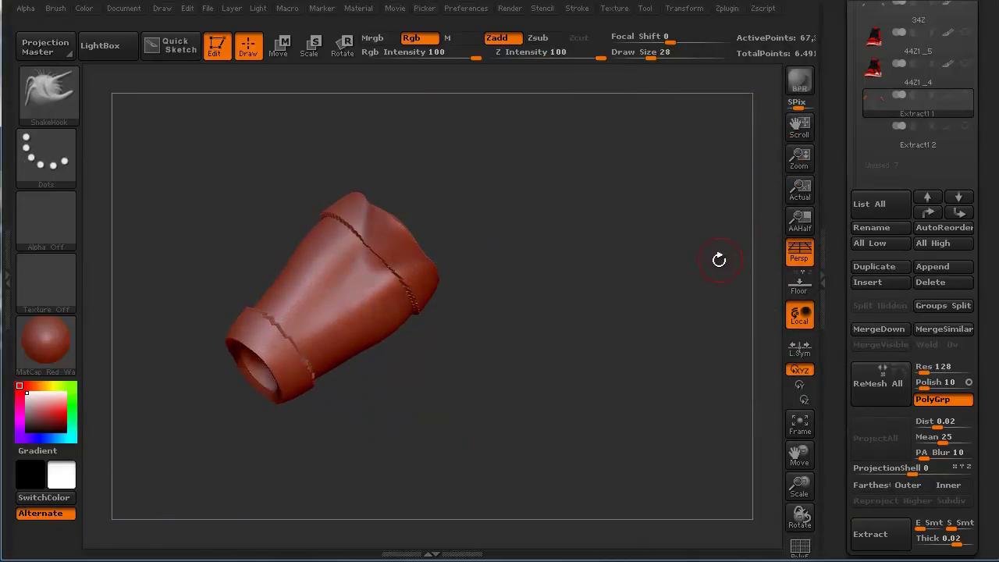
- Switch to the Extract12 subtool and examine the extracted discs from several sides
key(alt+Down)
mouse_move(411, 421)
mouse_down()
mouse_move(425, 429)
mouse_move(305, 411)
mouse_move(326, 401)
mouse_up()
drag(366, 397, 354, 394)
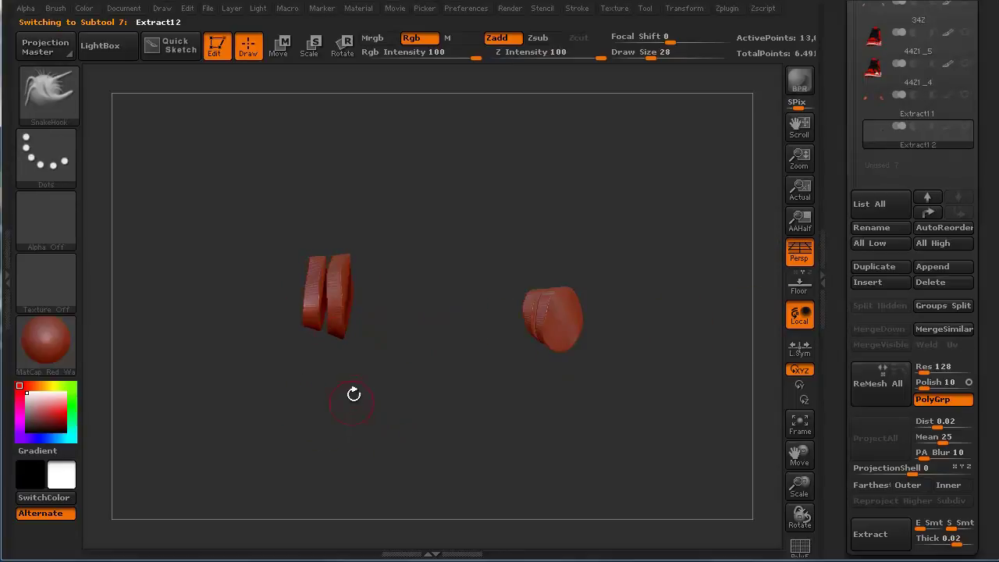
drag(326, 277, 306, 449)
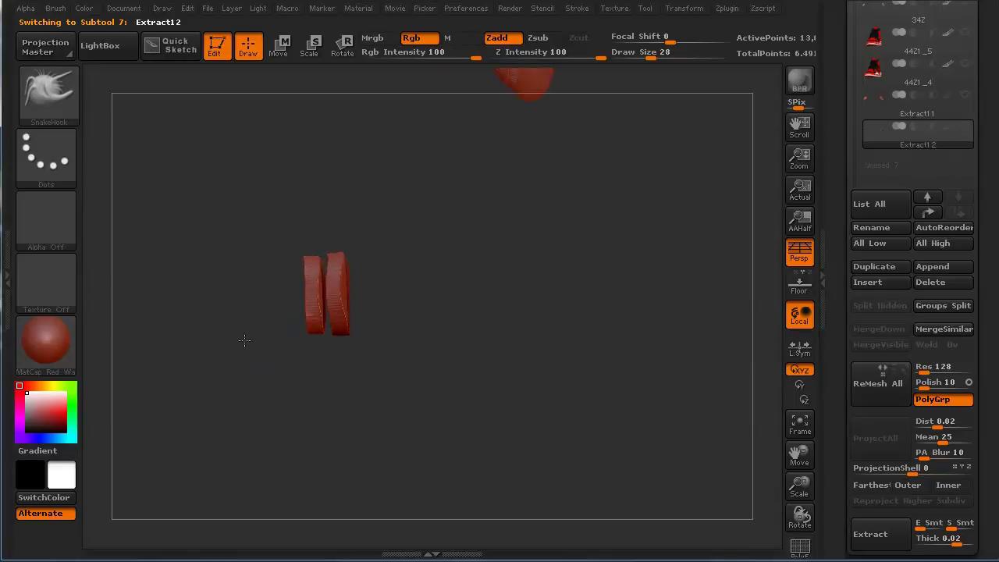
drag(245, 340, 233, 293)
drag(220, 382, 263, 394)
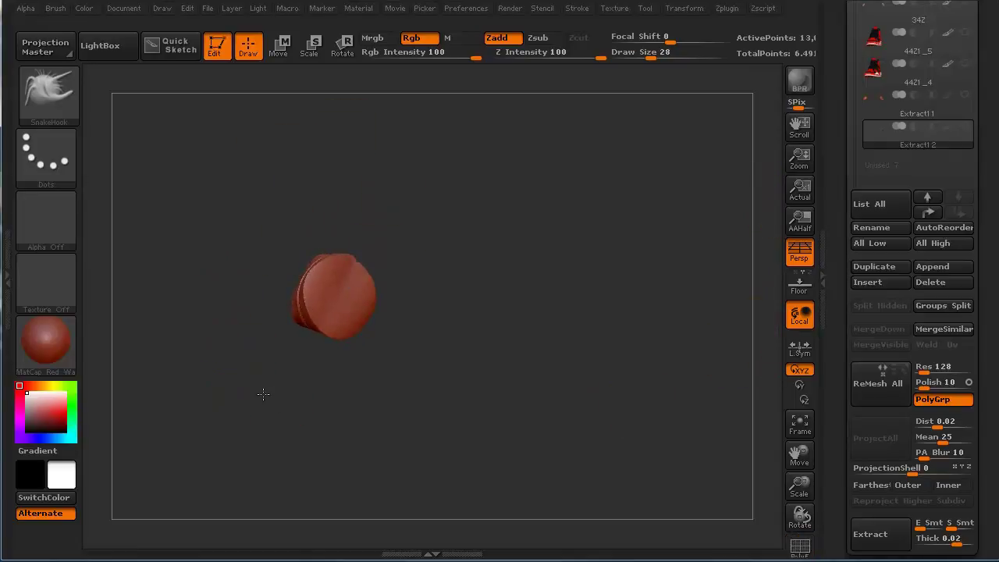
- Show all subtools again and inspect the sleeves and discs on the whole figure
shift+click(965, 127)
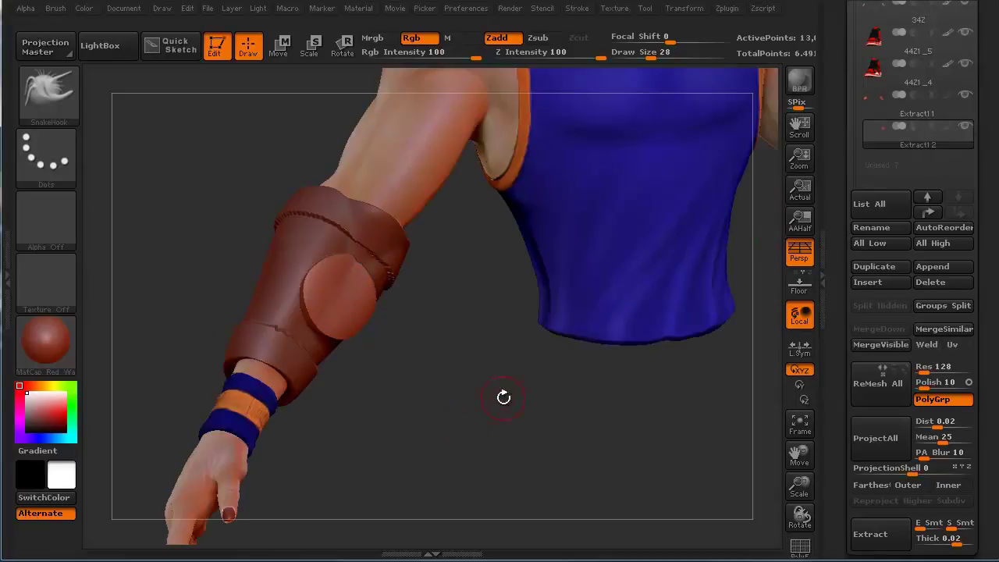
alt+drag(438, 433, 165, 266)
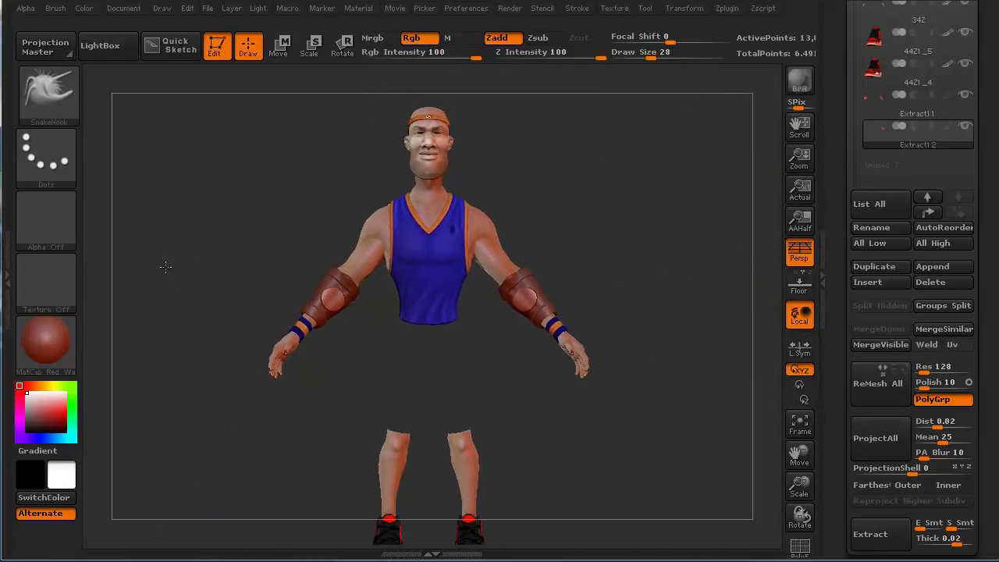
alt+drag(202, 332, 635, 322)
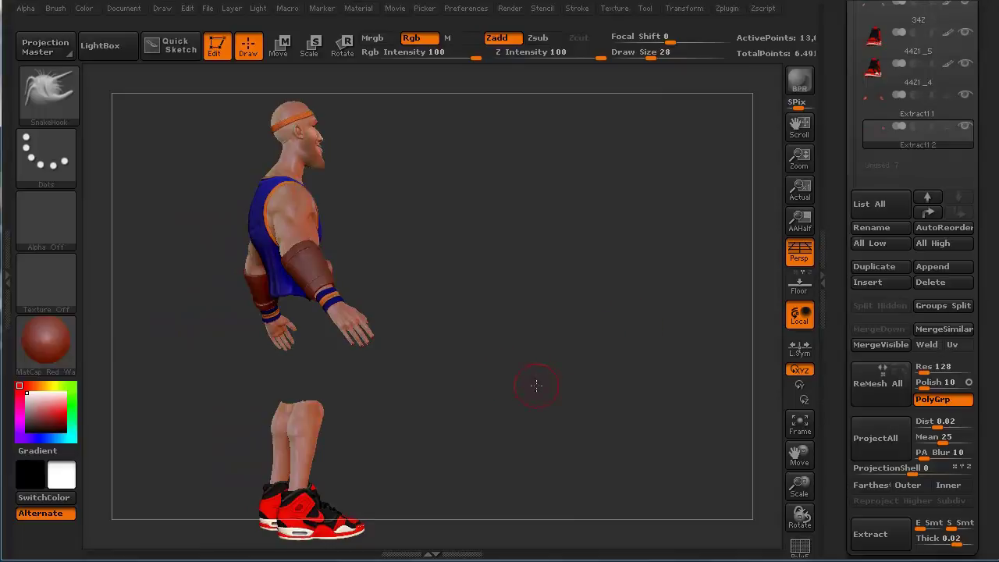
drag(536, 385, 462, 377)
- Make the player's body the active subtool, reveal its hidden shorts and view the whole figure
scroll(964, 190, up, 5)
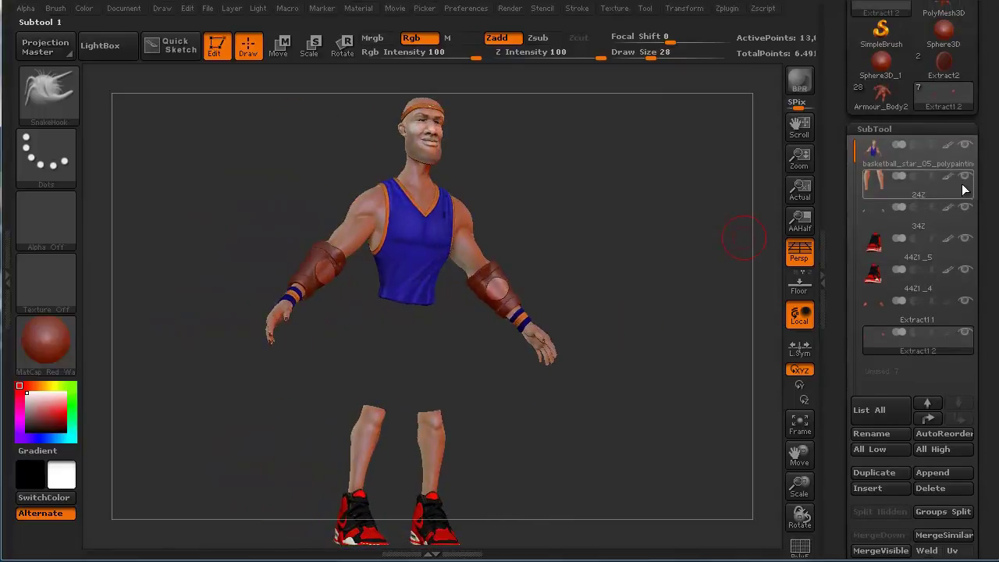
click(921, 162)
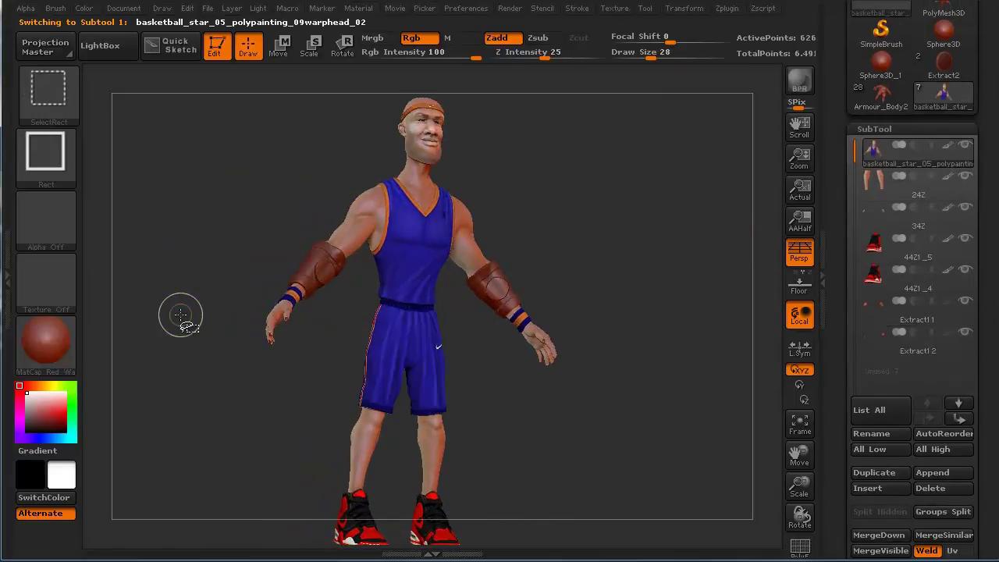
alt+drag(223, 207, 401, 211)
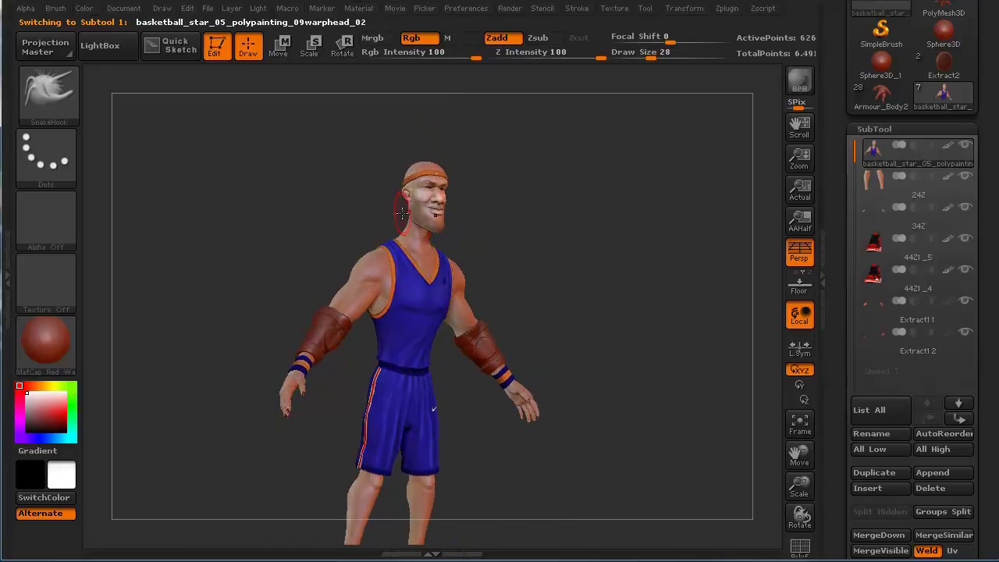
drag(319, 234, 218, 260)
drag(995, 467, 981, 353)
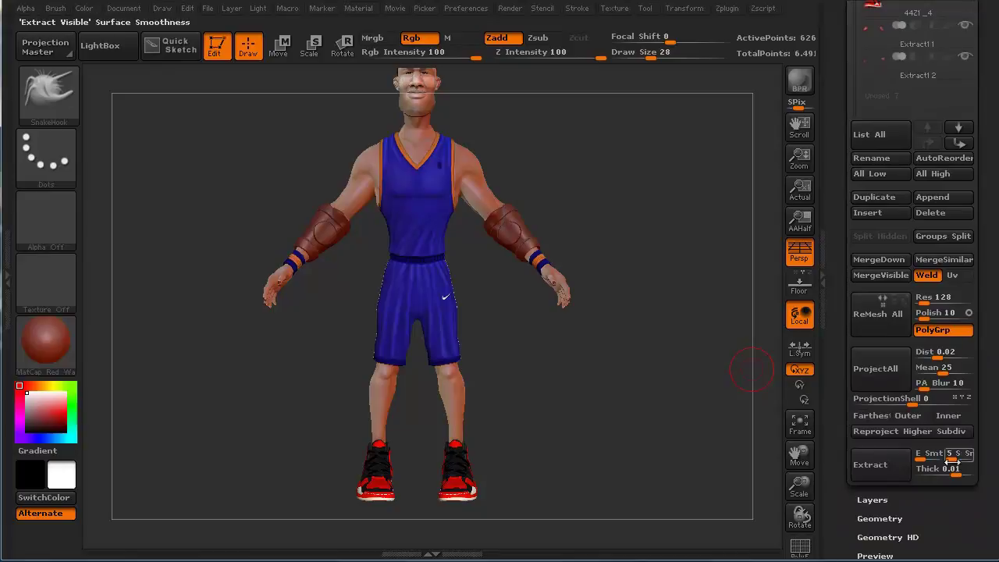
drag(624, 464, 597, 485)
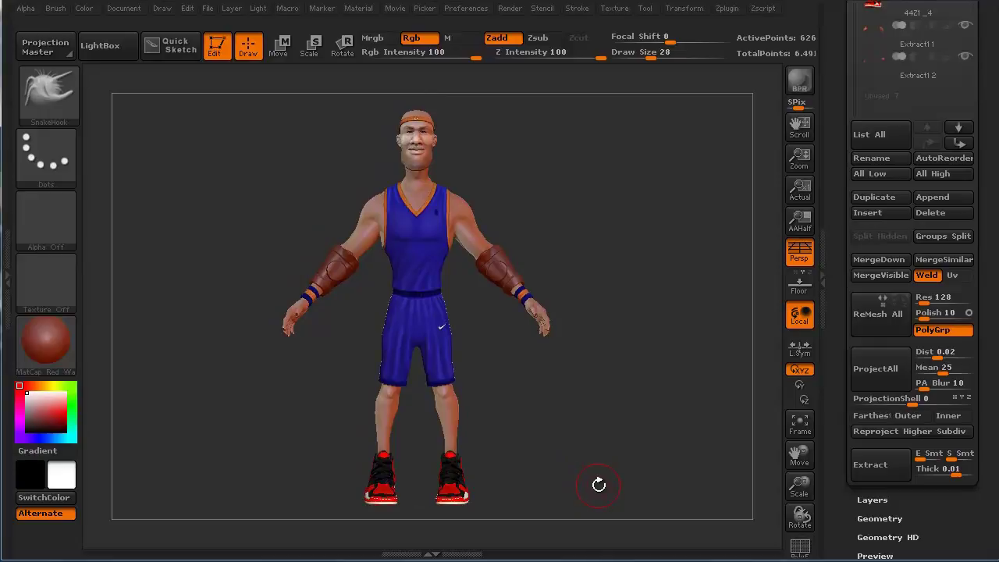